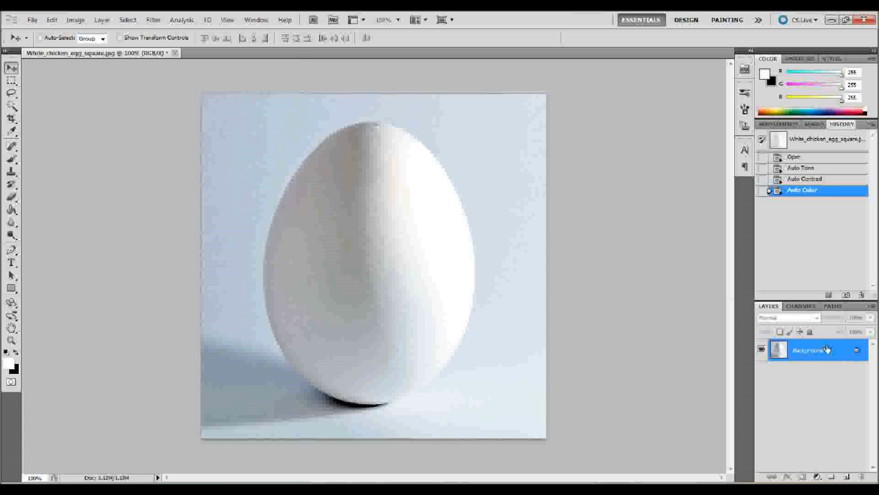
Duplicate the Background layer into a Background copy and hide the original Background.
left_click_drag(828, 353, 846, 476)
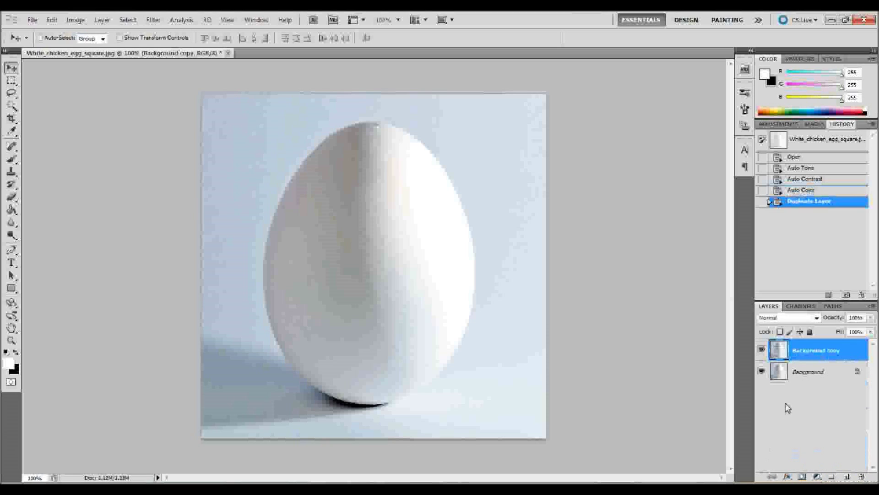
left_click(762, 371)
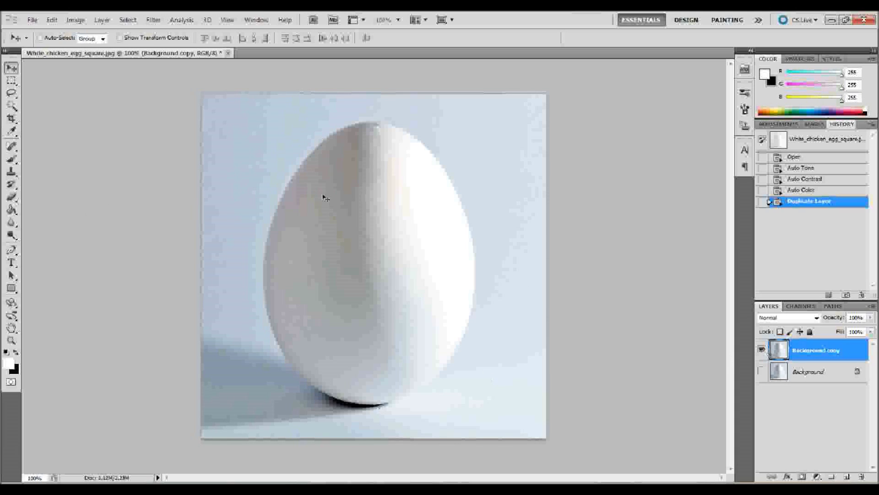
Select the whole egg with the Quick Selection Tool.
left_click(11, 108)
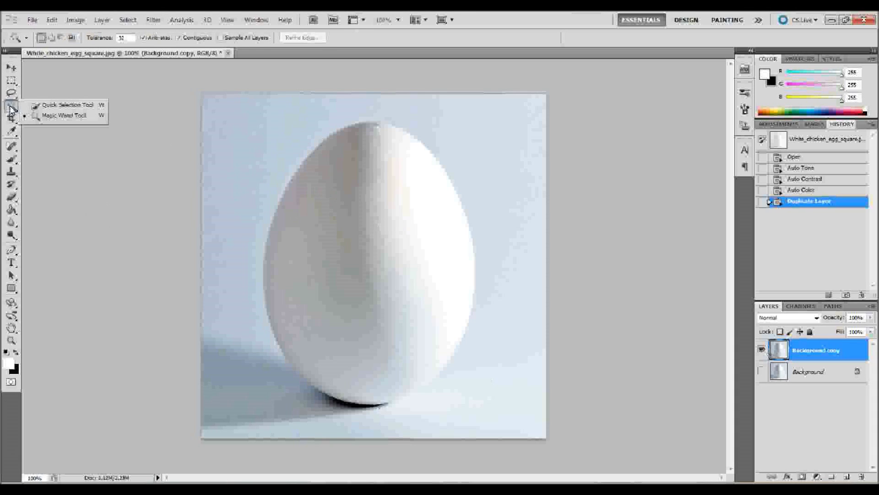
left_click(67, 107)
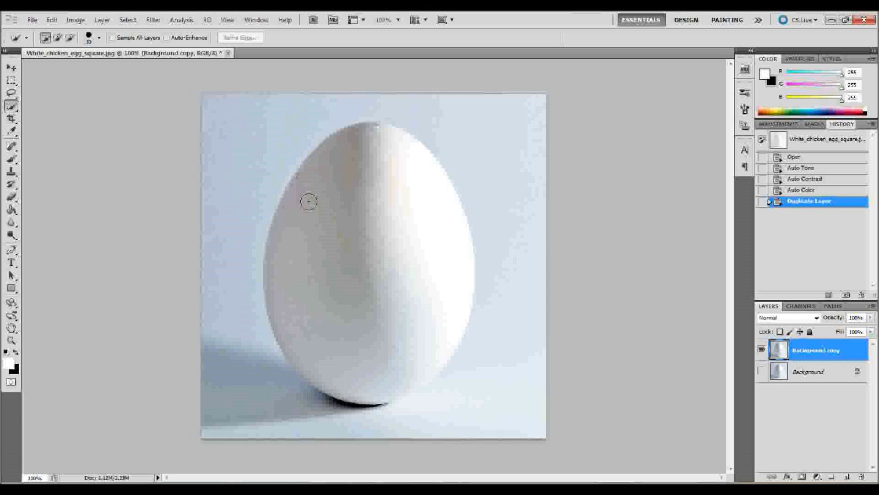
mouse_move(306, 205)
left_mouse_down()
mouse_move(342, 156)
mouse_move(369, 156)
mouse_move(386, 170)
mouse_move(389, 149)
mouse_move(406, 159)
mouse_move(428, 198)
mouse_move(434, 292)
mouse_move(406, 345)
left_mouse_up()
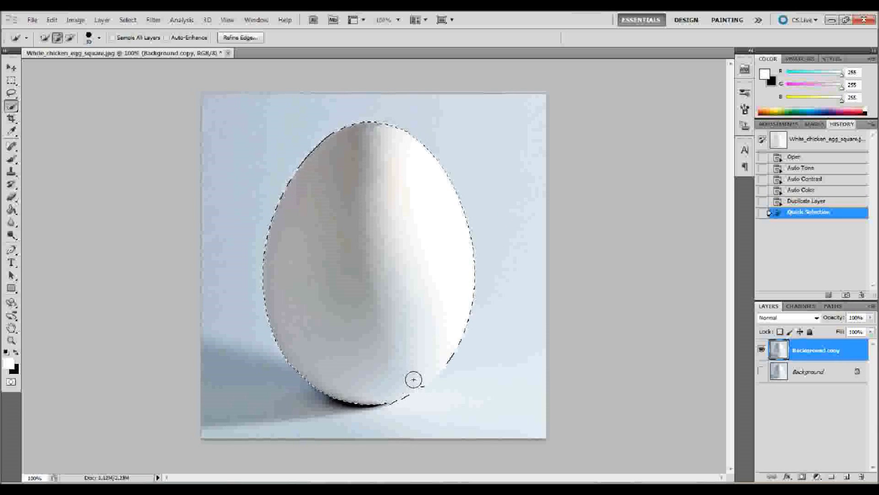
Zoom in on the egg and switch to Quick Mask mode.
key("z")
left_click_drag(399, 383, 417, 390)
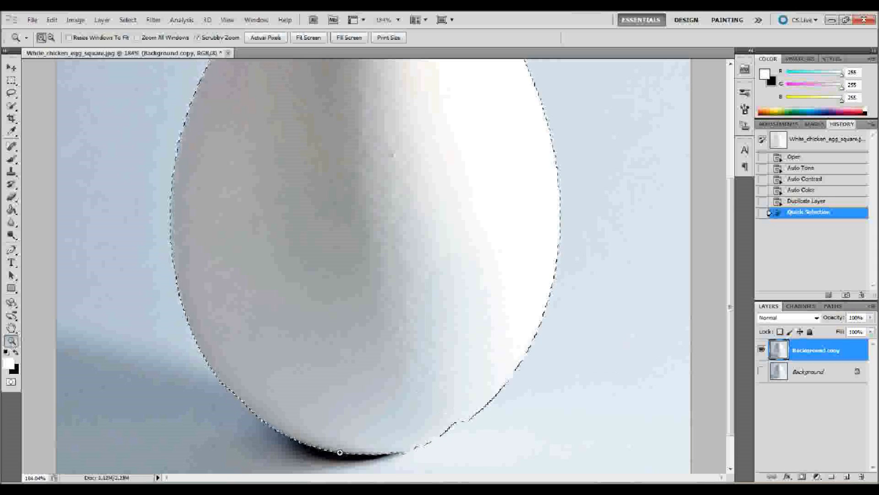
key("q")
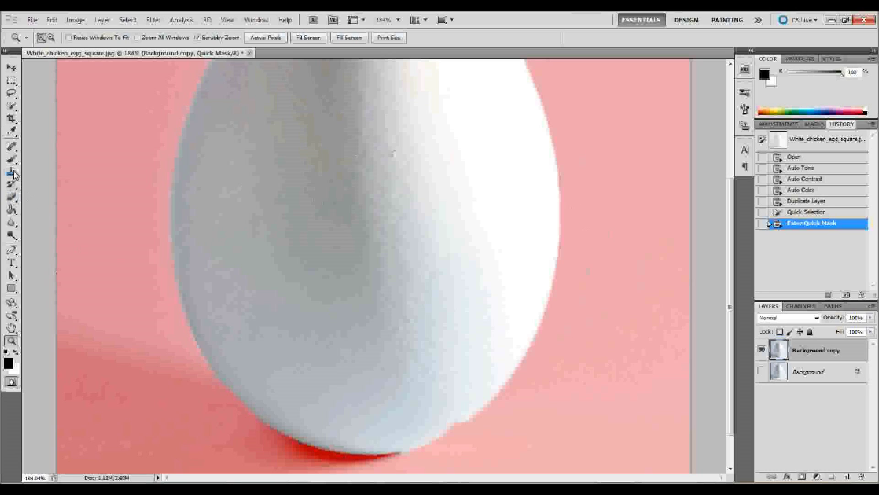
Set the brush to 61 px with about 90% hardness.
left_click(12, 197)
left_click(55, 38)
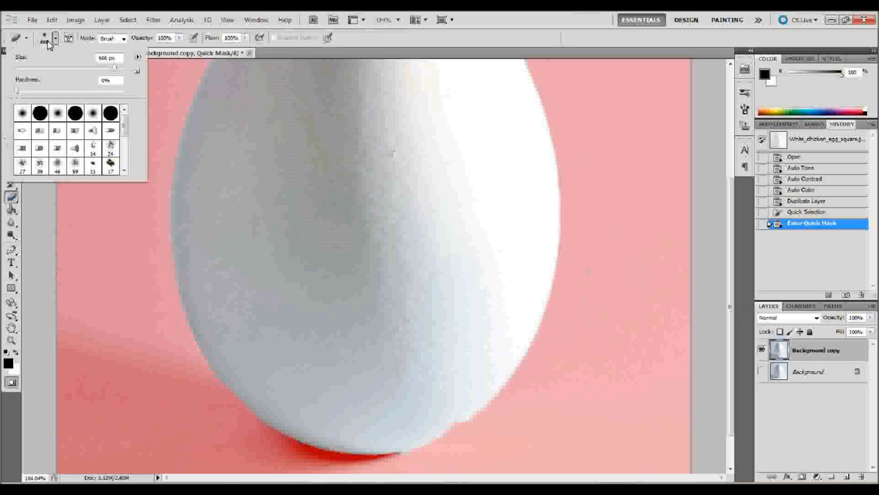
left_click(109, 91)
left_click_drag(109, 94, 113, 93)
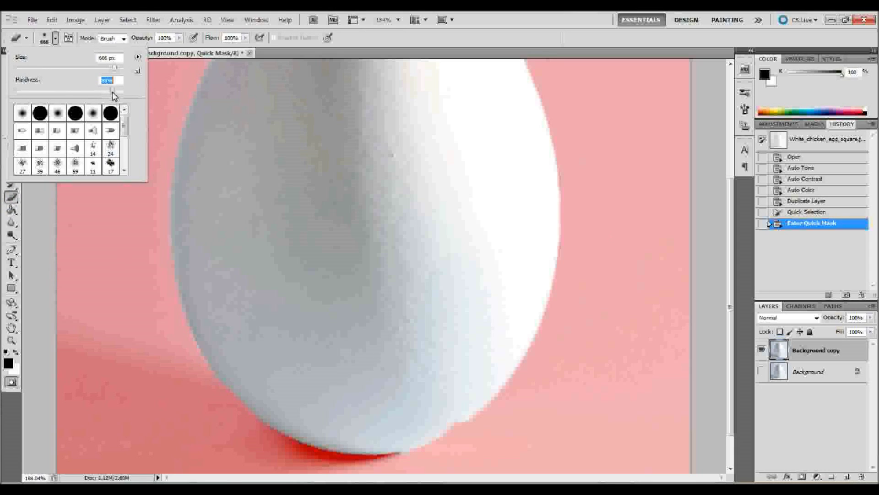
left_click(55, 39)
left_click(54, 40)
left_click(60, 68)
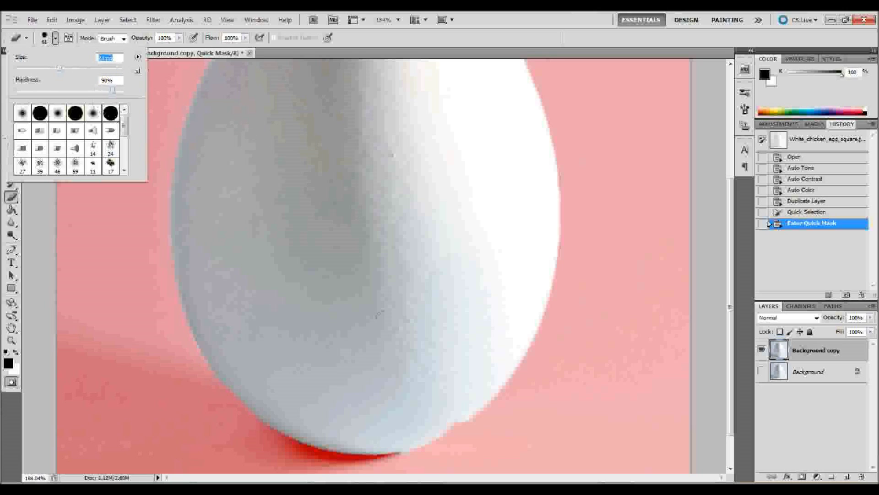
Erase small spots of the quick mask along the egg's lower edge.
left_click(379, 313)
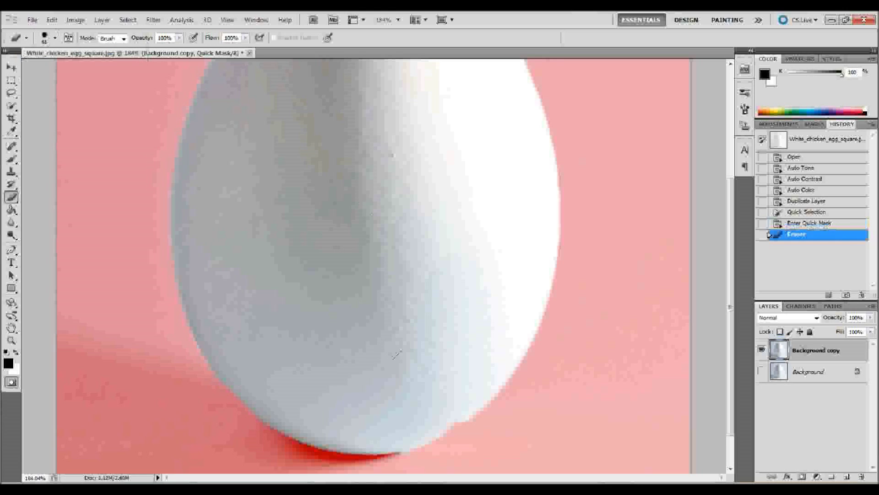
left_click(405, 362)
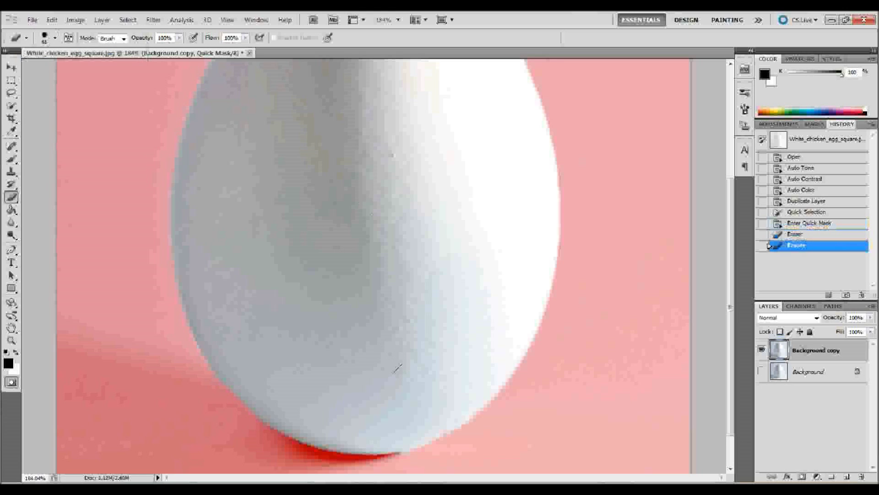
left_click(443, 434)
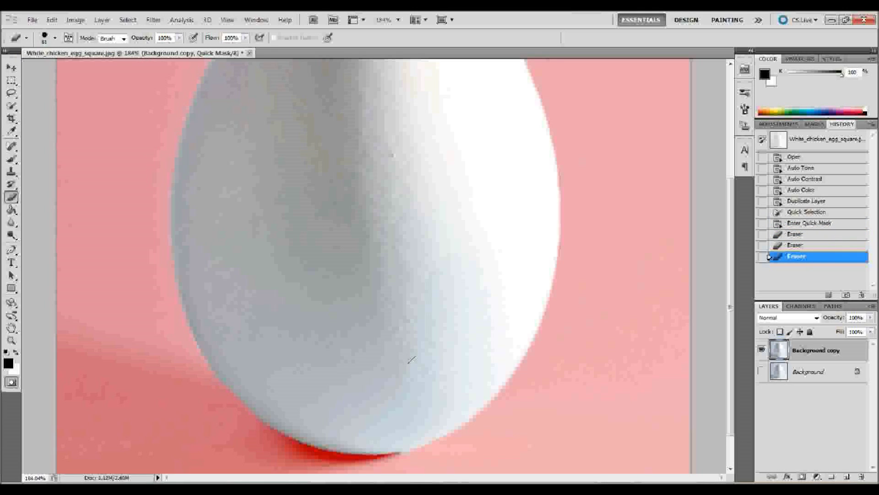
left_click(411, 359)
left_click(418, 353)
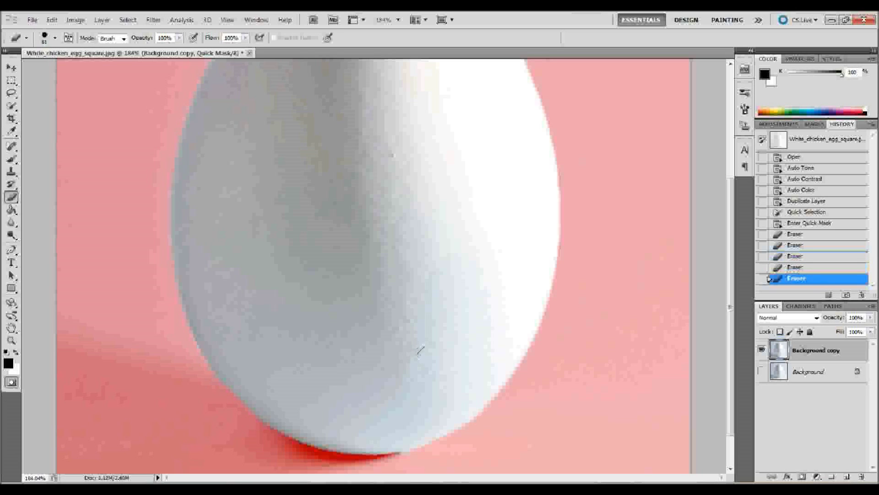
left_click(419, 352)
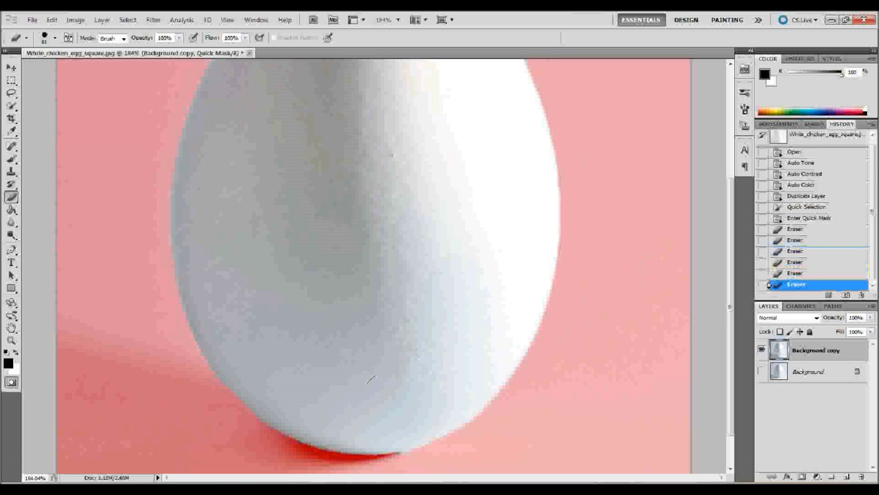
left_click(371, 379)
Touch up the quick mask at the egg's top and left side.
scroll(217, 207, "up", 5)
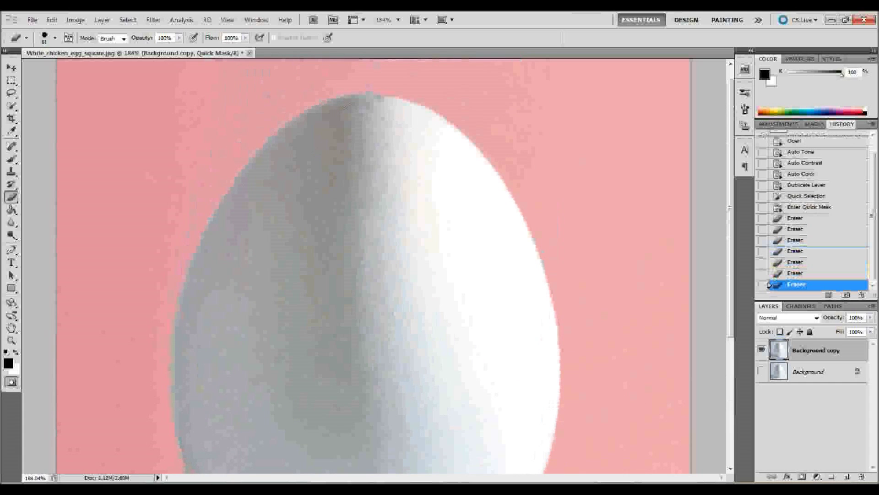
left_click(347, 106)
left_click(350, 107)
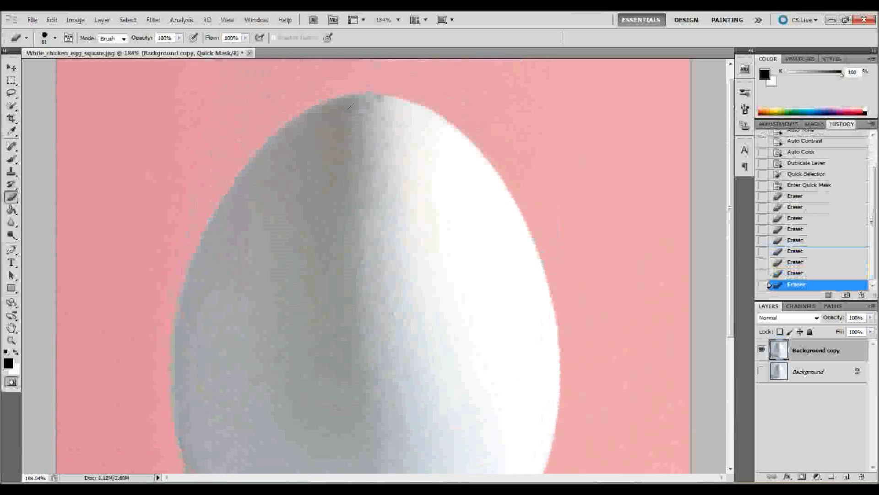
scroll(405, 295, "down", 10)
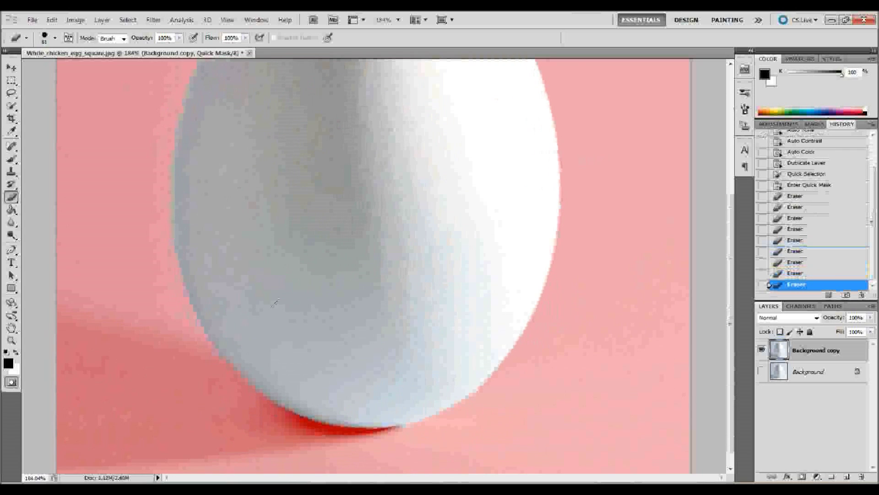
left_click(232, 310)
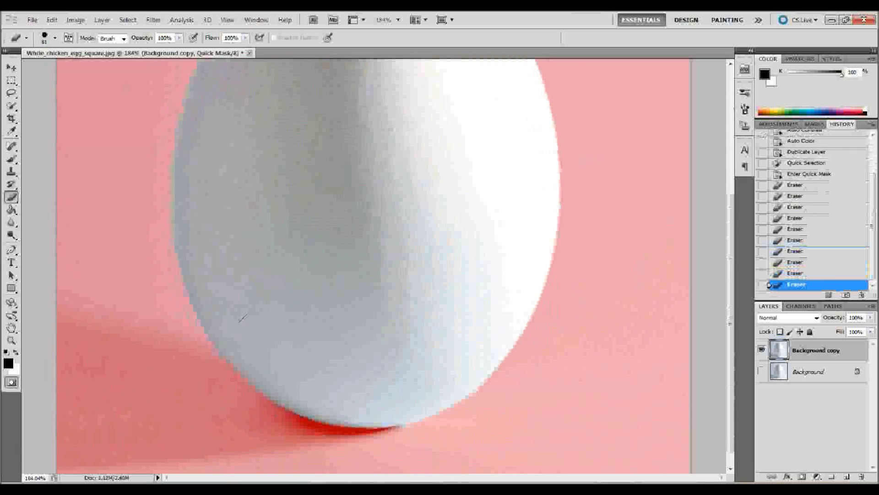
left_click(243, 317)
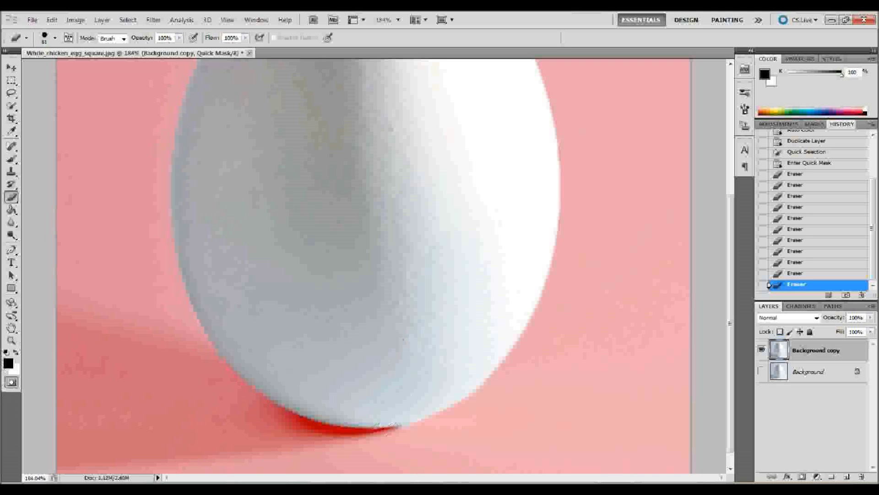
Zoom in on the egg's base and set the Brush to 63 px, 30% opacity, slightly lower hardness.
key("z")
left_click_drag(363, 422, 402, 435)
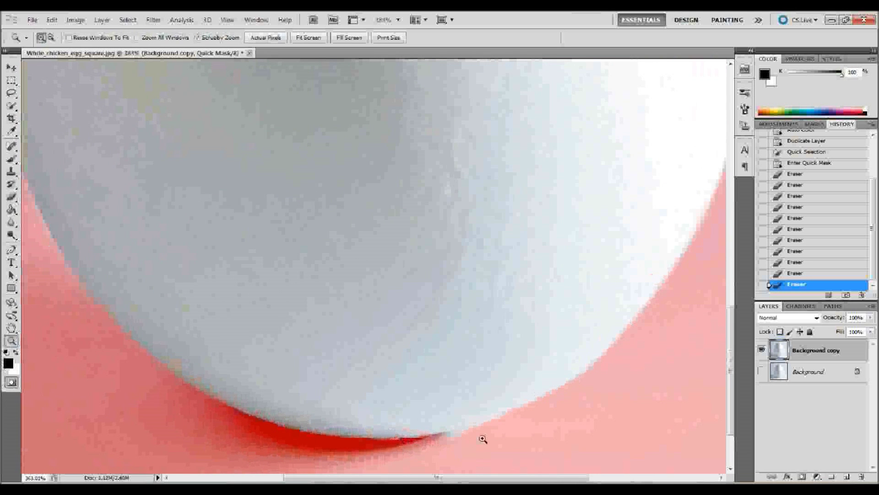
left_click_drag(732, 357, 733, 384)
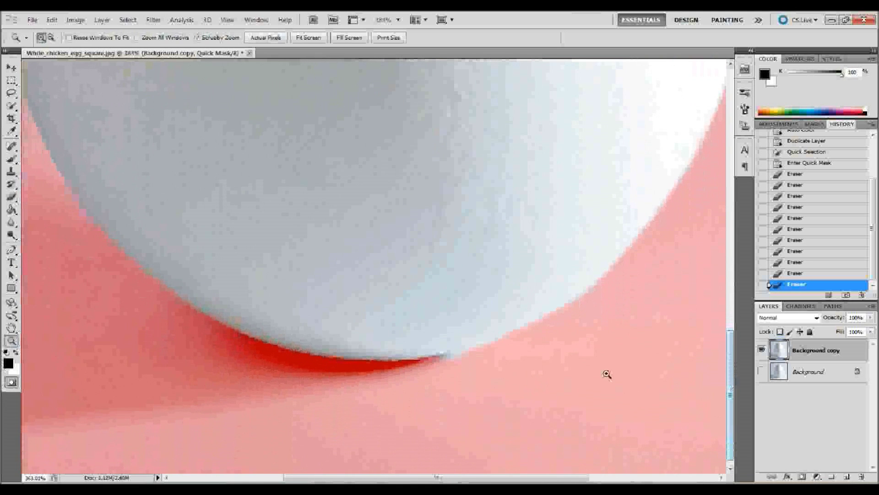
left_click(14, 158)
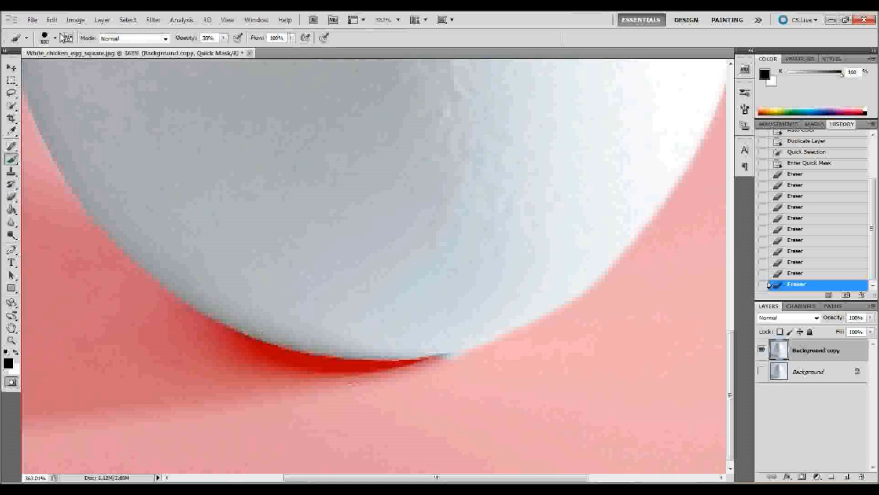
left_click(55, 38)
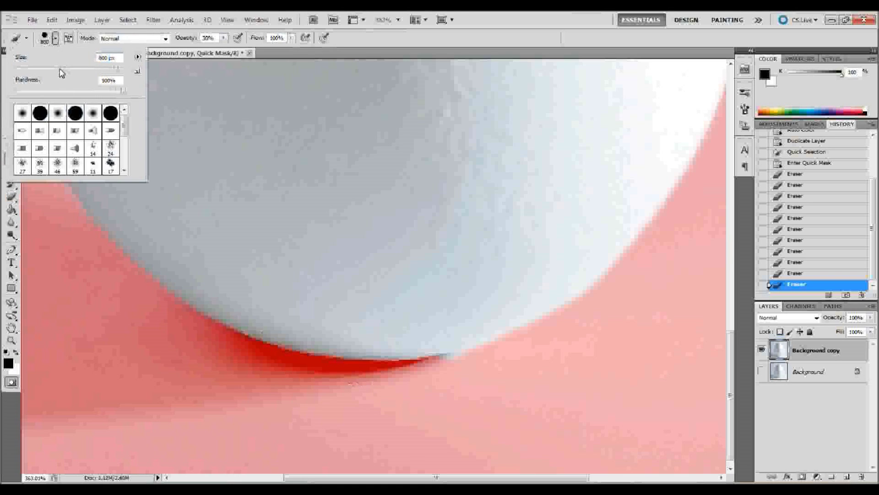
left_click_drag(63, 69, 51, 70)
left_click_drag(116, 91, 113, 90)
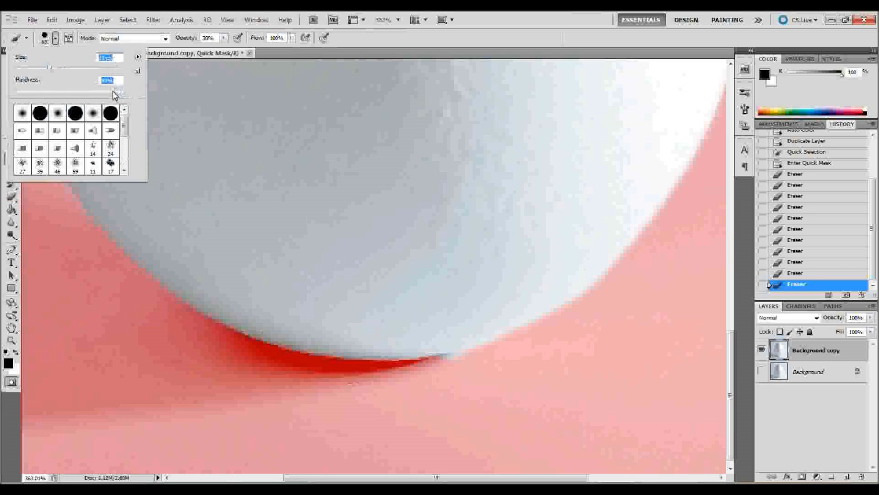
Paint quick mask over the shadow along the egg's lower edge, then fit the image on screen.
left_click(408, 361)
left_click(399, 361)
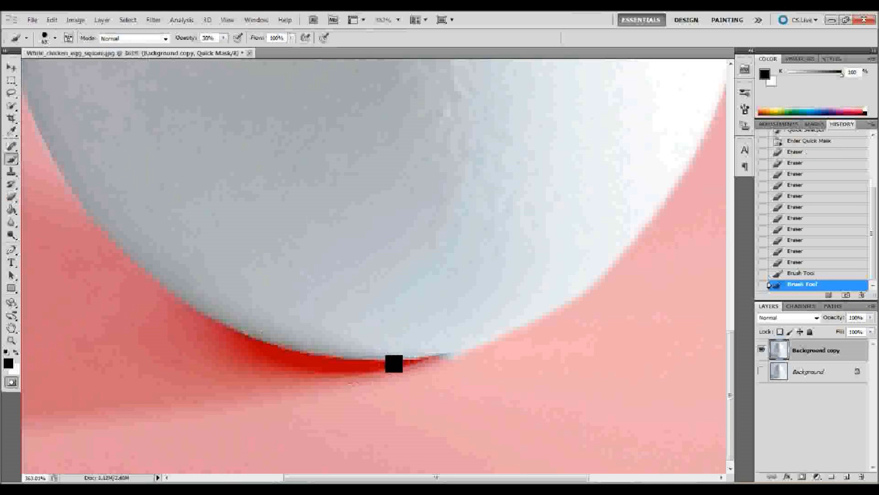
left_click(392, 361)
left_click(393, 362)
left_click(400, 359)
left_click(412, 361)
left_click(414, 361)
left_click(418, 361)
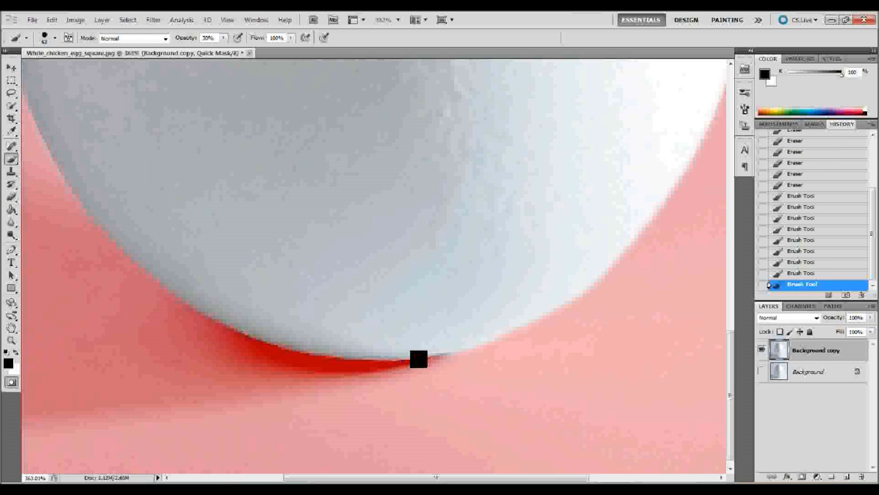
left_click(417, 361)
left_click(416, 361)
left_click(410, 360)
left_click(403, 361)
left_click(401, 361)
left_click(398, 361)
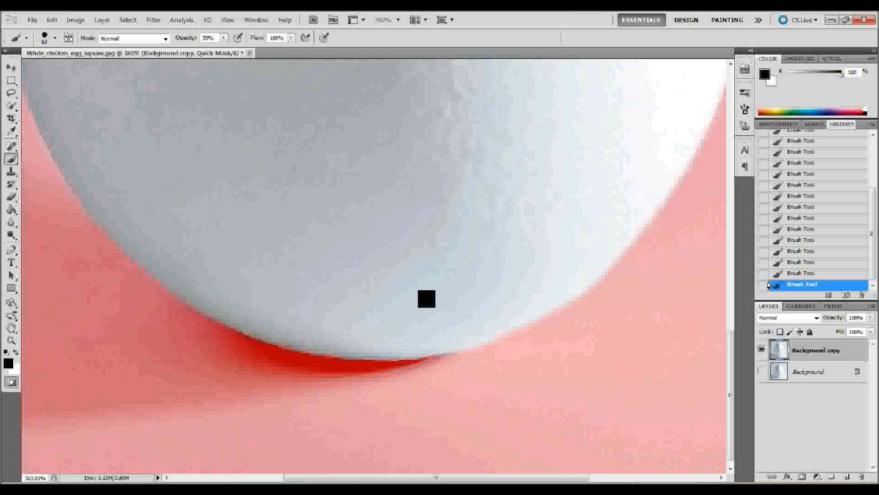
key("ctrl+0")
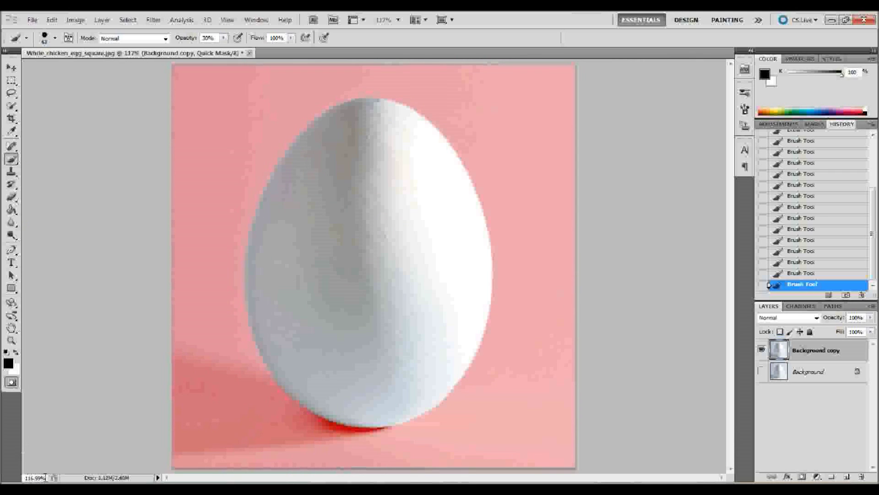
View the image at 100% zoom and select the Move Tool.
left_click(45, 476)
type("100")
key("Return")
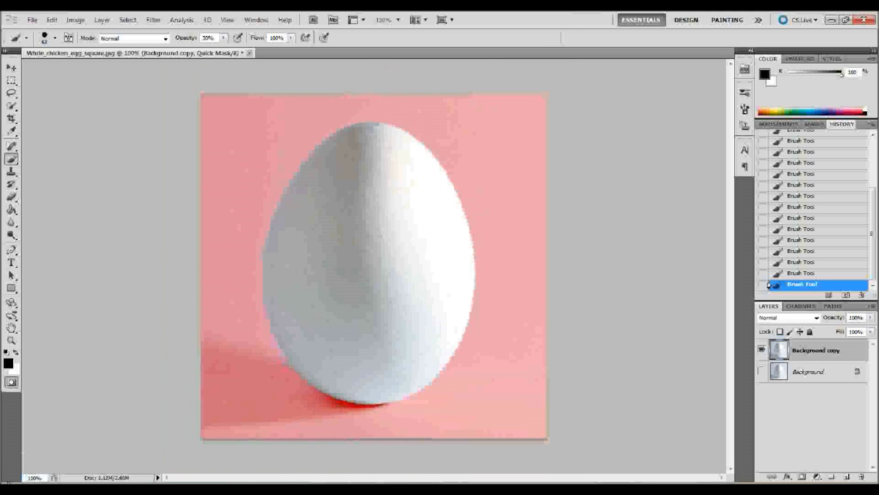
scroll(370, 253, "up", 1)
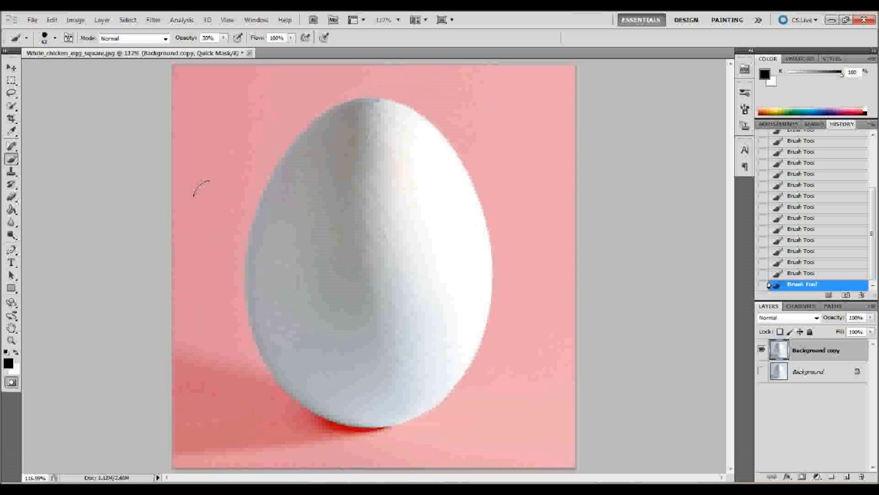
left_click(14, 71)
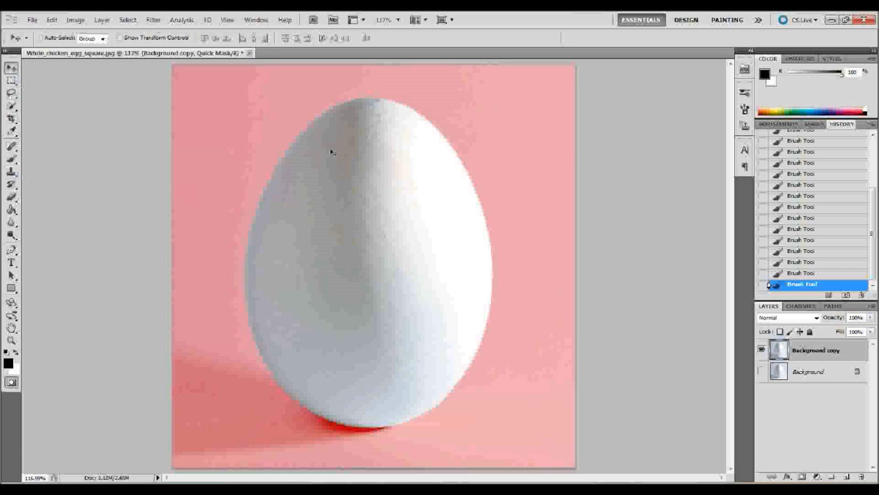
Exit Quick Mask mode, comparing mask and selection, leaving the egg selected.
key("q")
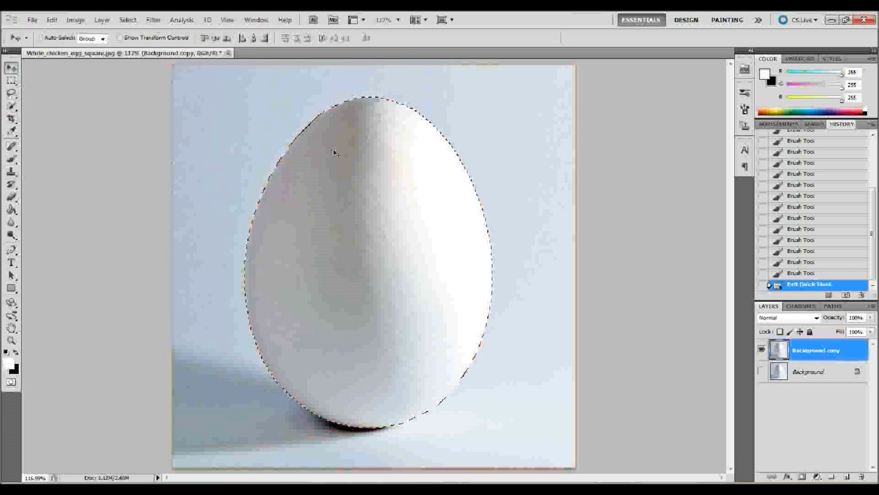
key("q")
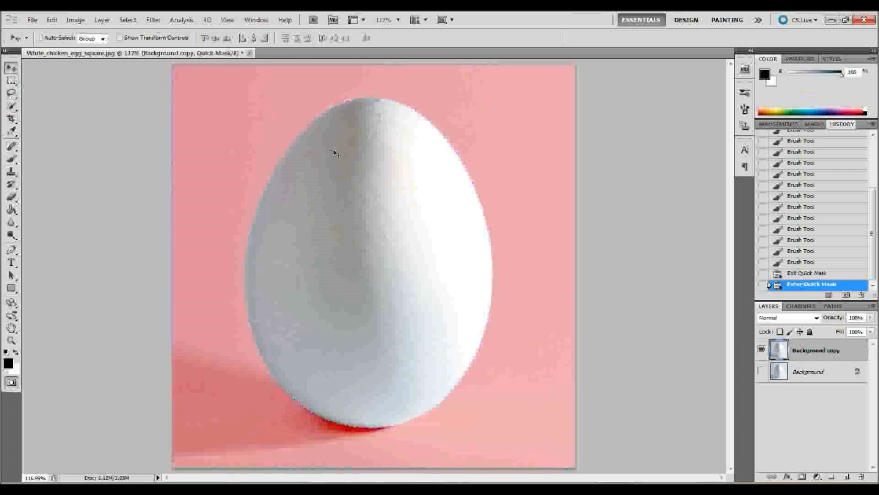
key("q")
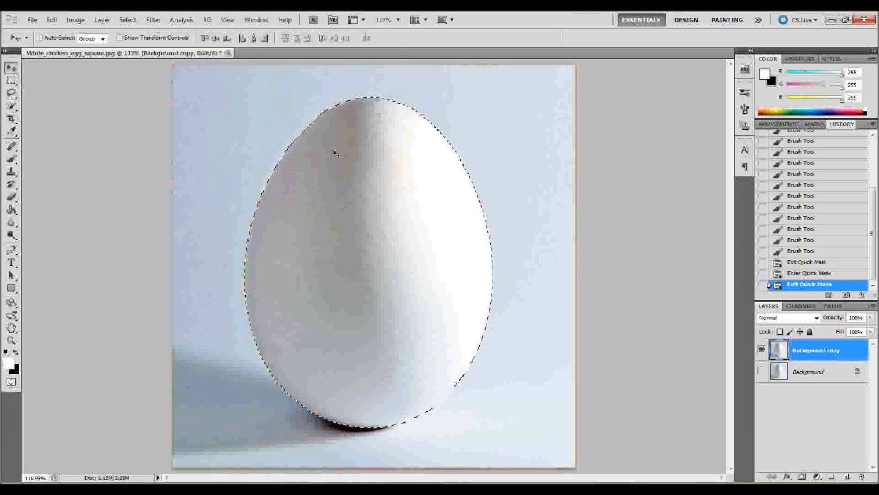
left_click(11, 382)
left_click(11, 383)
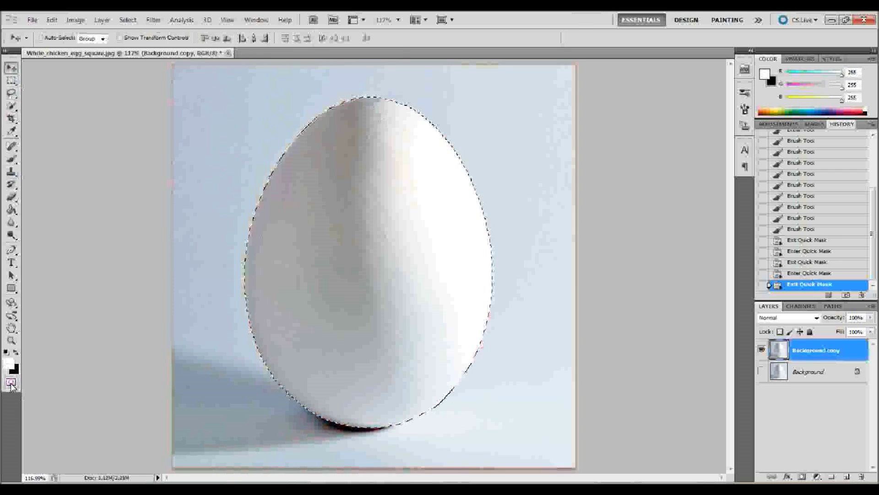
left_click(11, 383)
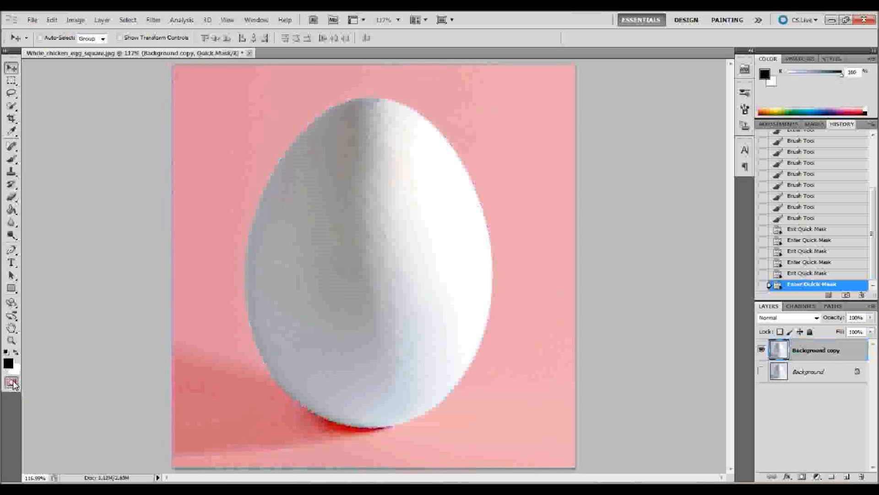
left_click(11, 383)
key("x")
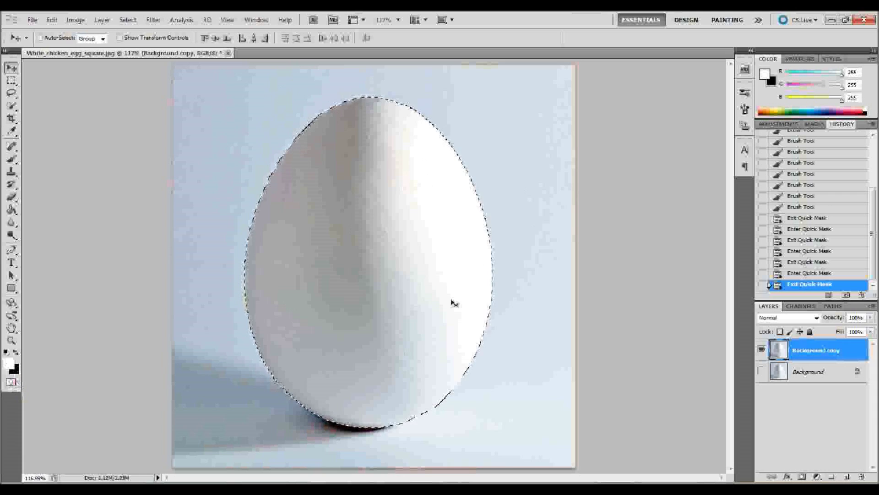
Apply Refine Edge to the egg selection with a feather of about 1 px.
left_click(128, 20)
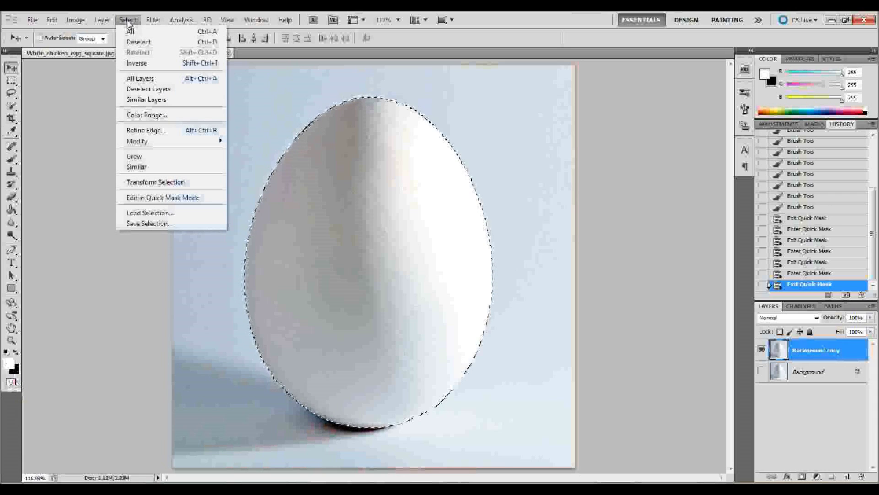
left_click(147, 131)
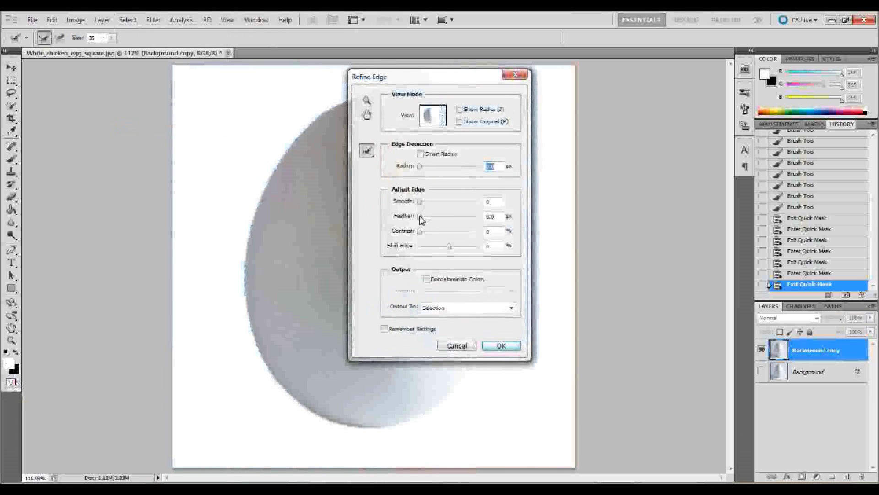
left_click_drag(421, 215, 421, 216)
left_click(424, 220)
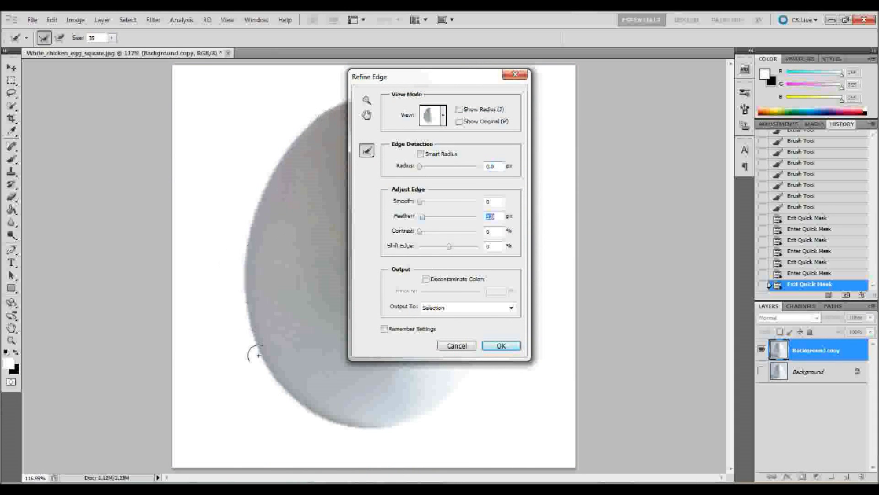
left_click(502, 346)
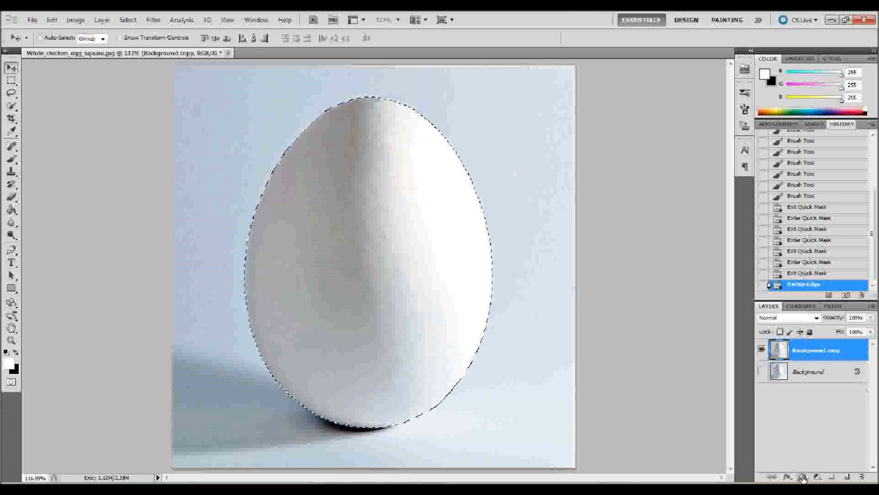
Add a layer mask to the Background copy layer so only the egg remains.
left_click(802, 477)
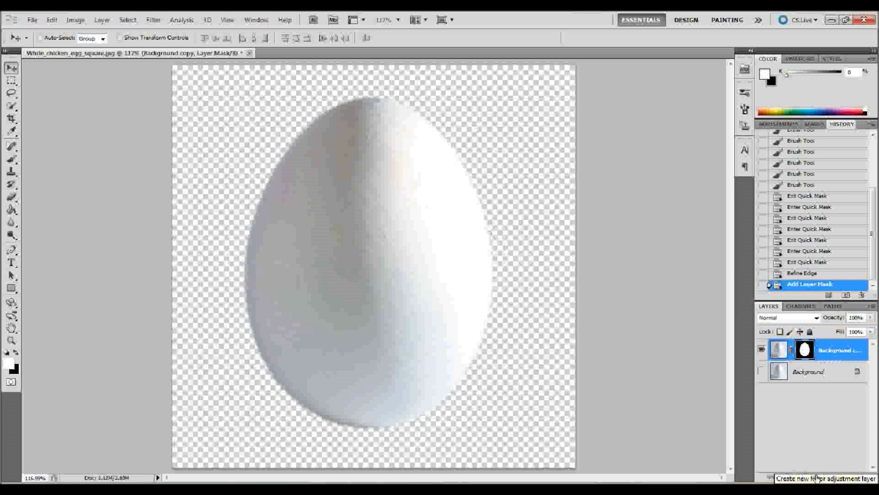
left_click(817, 477)
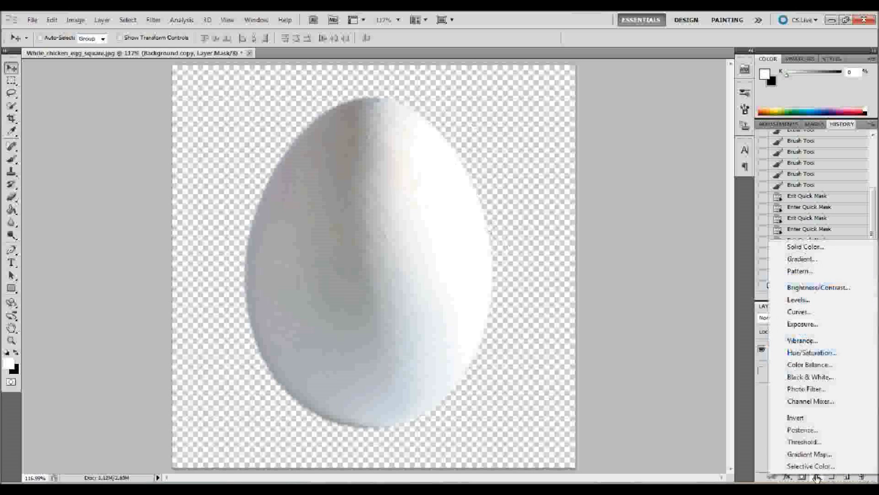
Add a colorized Hue/Saturation layer with Hue 106, Saturation 44 and Lightness -33.
left_click(818, 353)
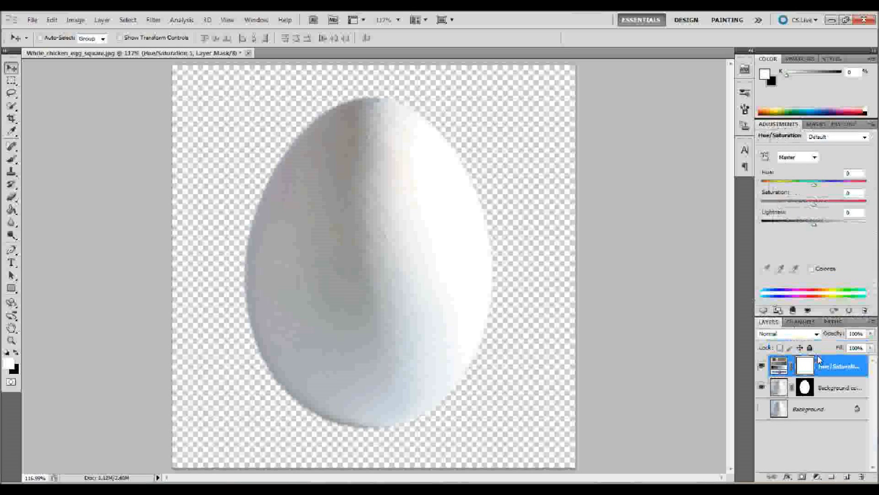
left_click(811, 269)
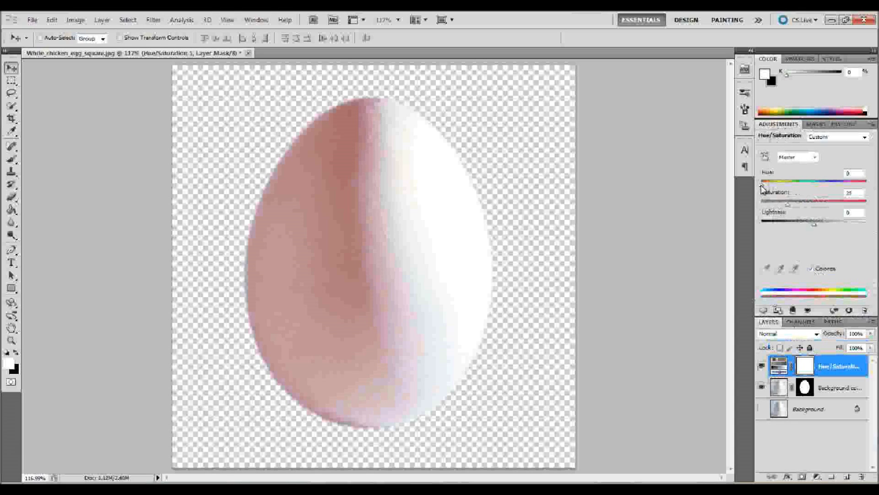
left_click_drag(762, 183, 794, 184)
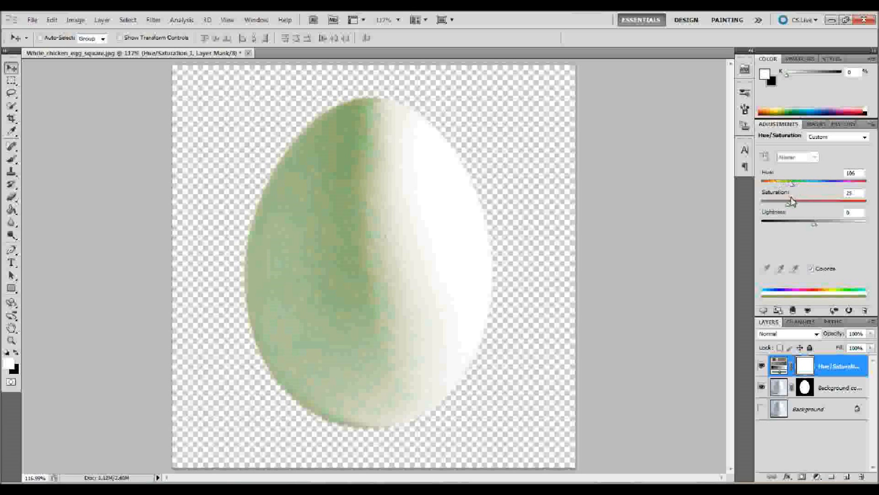
left_click_drag(790, 200, 808, 209)
left_click_drag(813, 224, 785, 224)
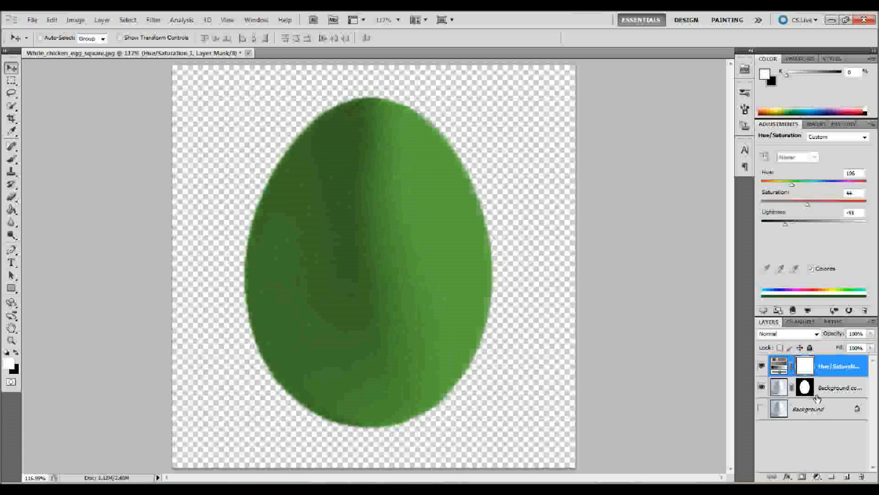
Try Multiply and other blend modes, settle on Hard Light, and raise Saturation to 57.
left_click(811, 335)
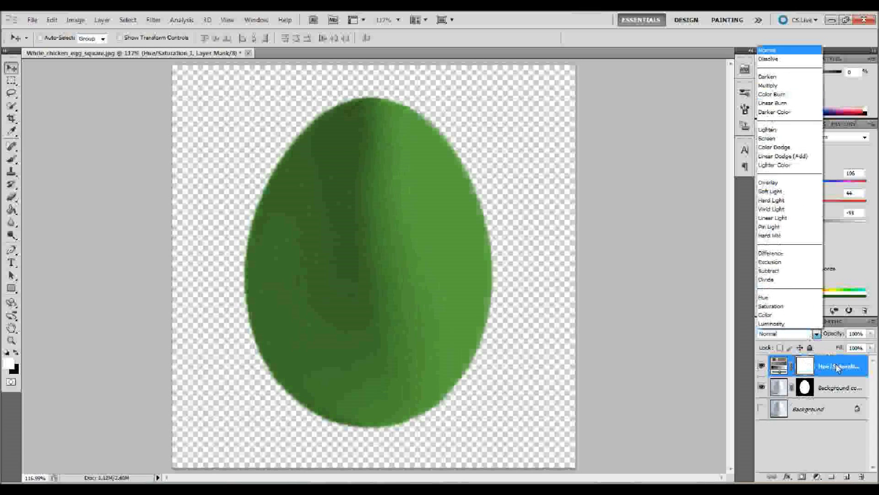
left_click(769, 86)
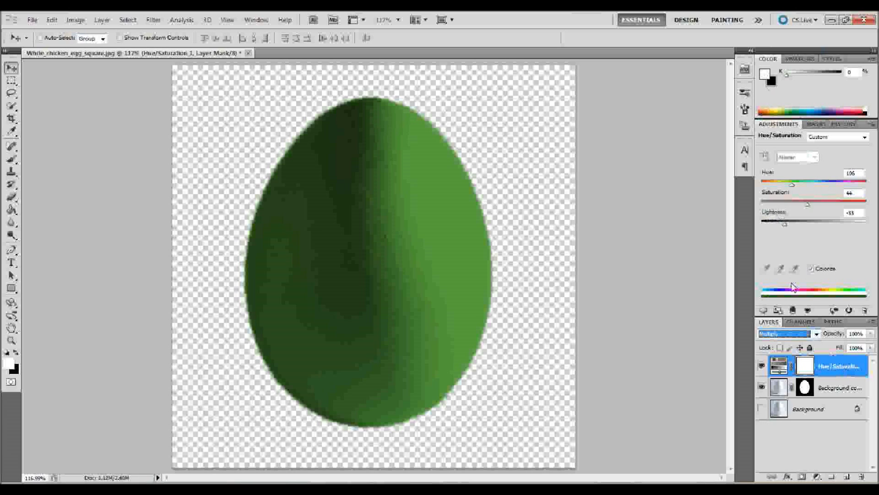
left_click(815, 335)
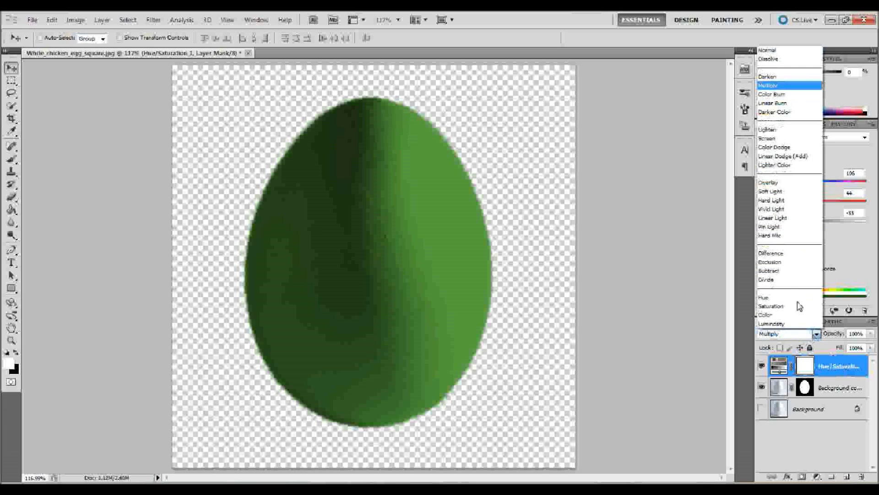
left_click(779, 138)
left_click(817, 334)
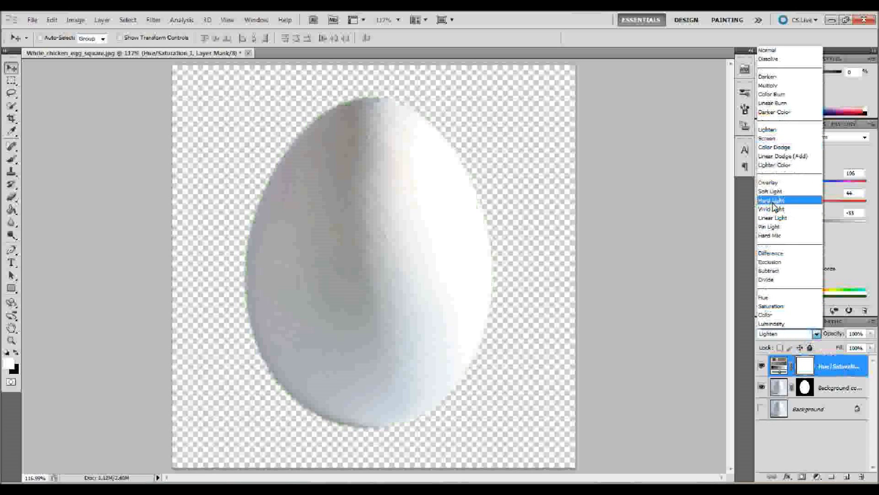
left_click(773, 200)
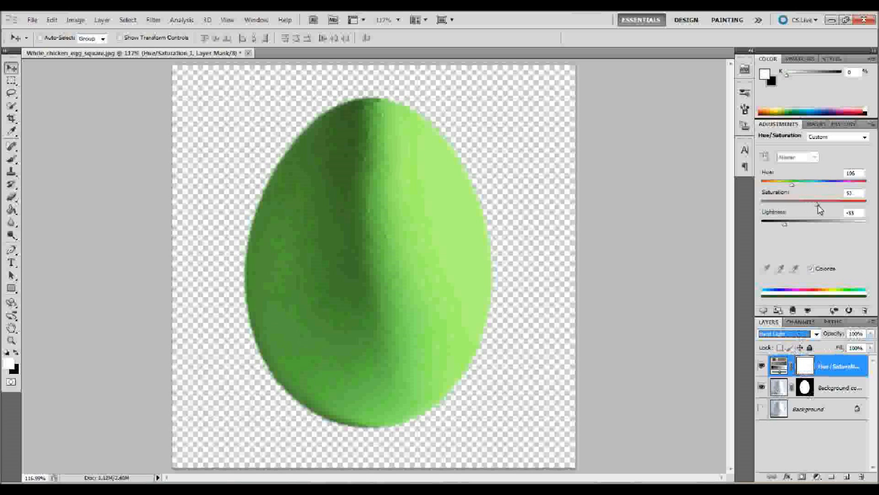
left_click_drag(818, 205, 819, 205)
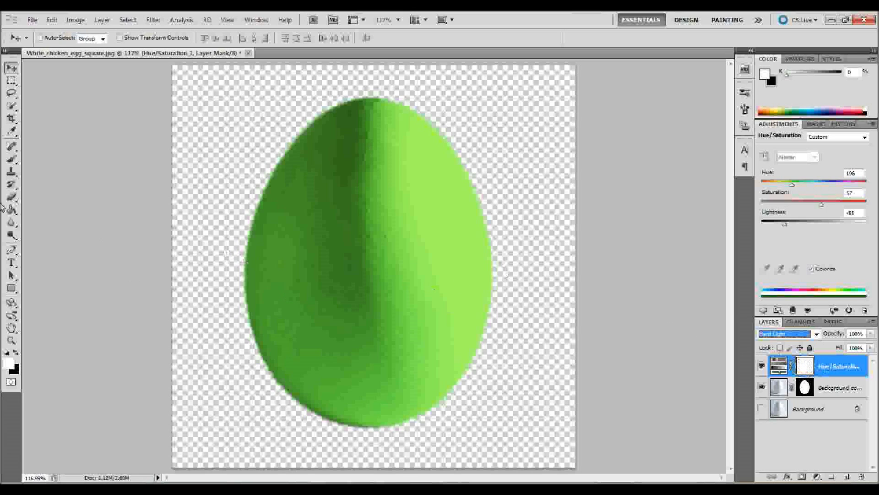
Switch to painting white with a 26 px brush at 100% hardness.
left_click(15, 197)
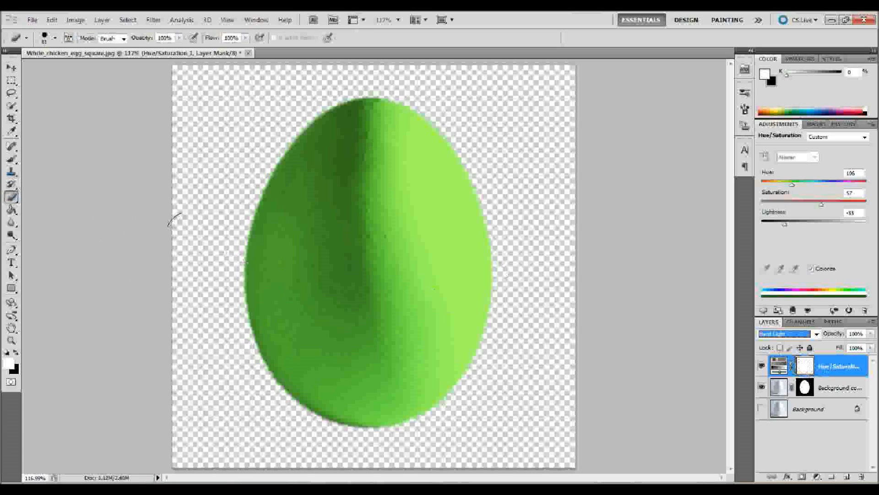
left_click(55, 38)
left_click_drag(57, 69, 45, 70)
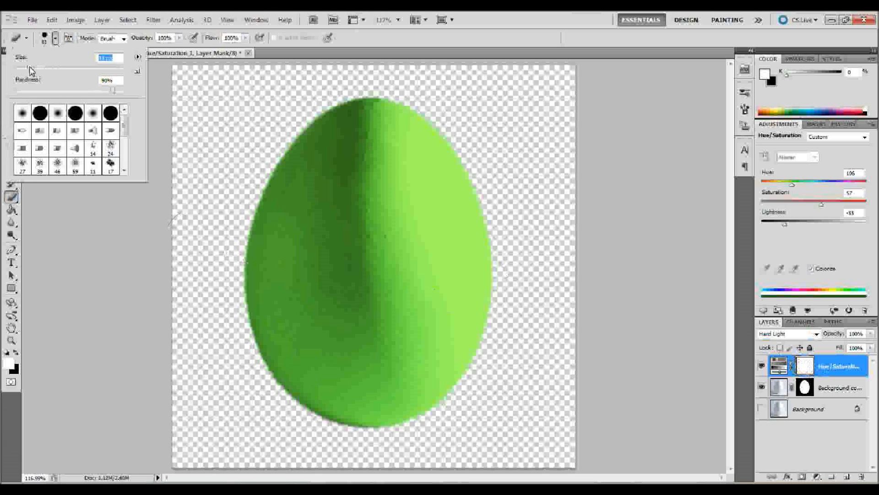
left_click_drag(30, 67, 29, 68)
left_click(113, 91)
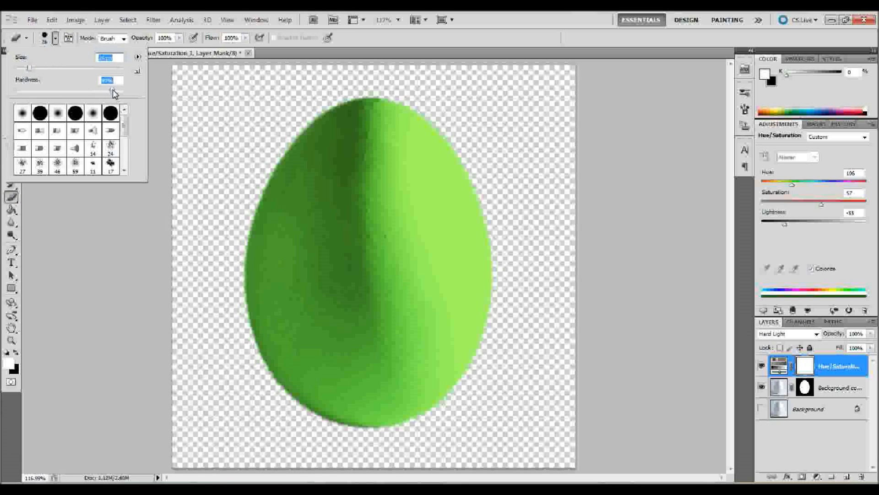
left_click_drag(113, 93, 122, 95)
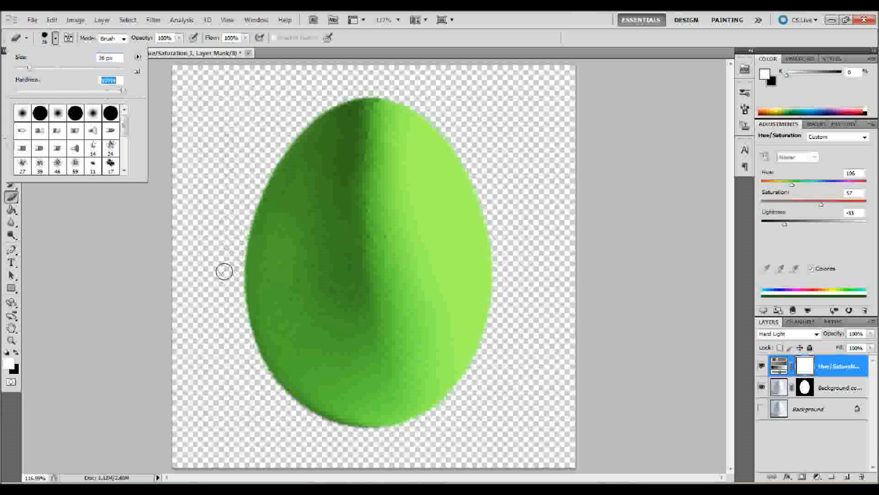
Paint white wavy and zigzag stripes across the egg's mask, then duplicate the Hue/Saturation layer.
left_click(241, 262)
mouse_move(245, 268)
left_mouse_down()
mouse_move(277, 240)
mouse_move(300, 267)
mouse_move(332, 240)
mouse_move(356, 265)
mouse_move(388, 240)
mouse_move(413, 265)
mouse_move(431, 244)
mouse_move(449, 257)
mouse_move(458, 251)
mouse_move(471, 232)
mouse_move(500, 253)
left_mouse_up()
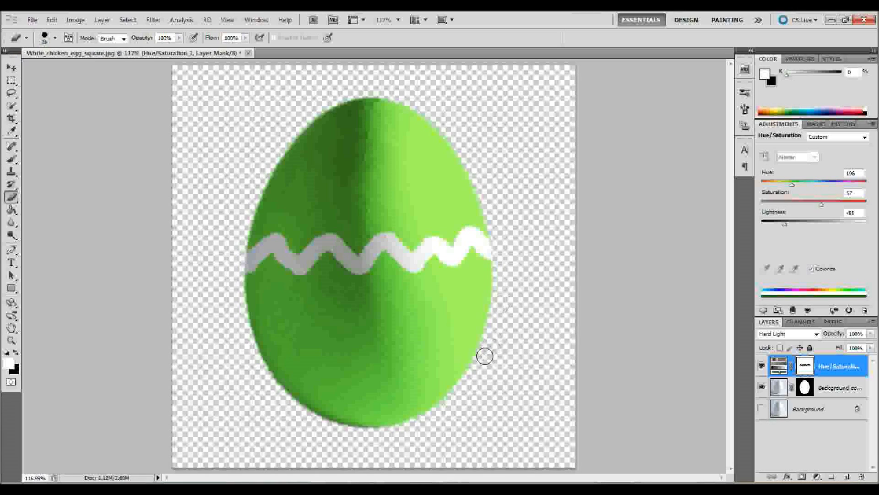
mouse_move(475, 361)
left_mouse_down()
mouse_move(387, 399)
mouse_move(314, 401)
mouse_move(265, 379)
left_mouse_up()
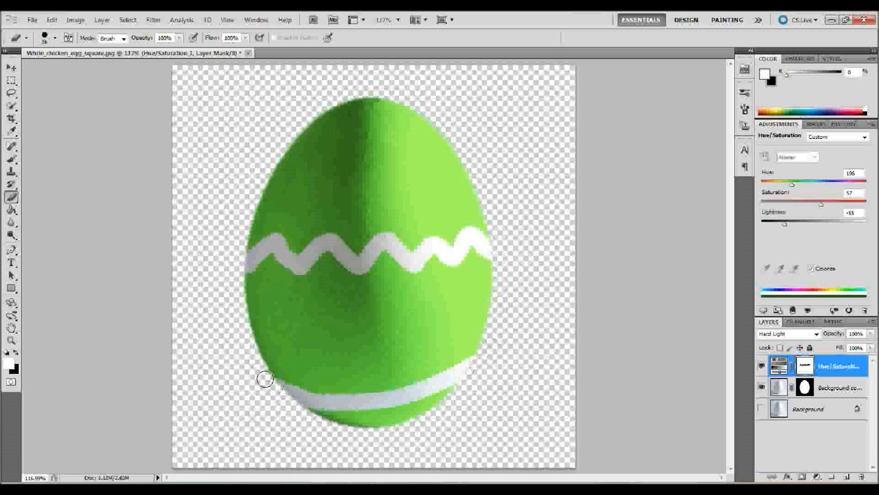
mouse_move(251, 171)
left_mouse_down()
mouse_move(378, 144)
mouse_move(457, 147)
mouse_move(476, 159)
left_mouse_up()
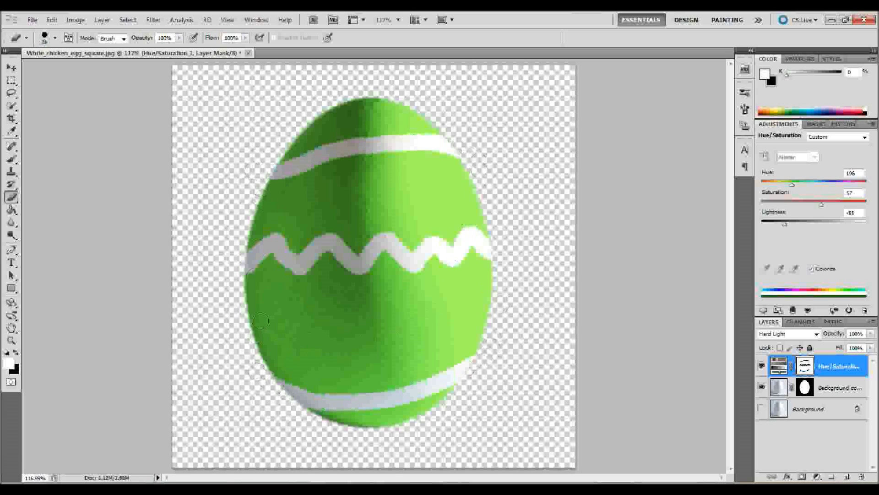
mouse_move(254, 348)
left_mouse_down()
mouse_move(311, 318)
mouse_move(354, 335)
mouse_move(376, 333)
mouse_move(426, 295)
mouse_move(452, 309)
mouse_move(497, 306)
left_mouse_up()
mouse_move(493, 186)
left_mouse_down()
mouse_move(448, 202)
mouse_move(374, 196)
mouse_move(220, 212)
left_mouse_up()
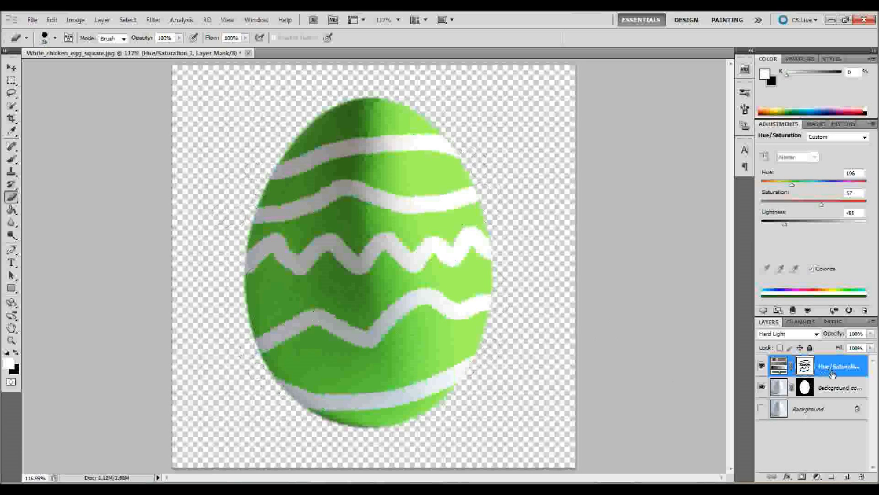
left_click_drag(833, 375, 845, 476)
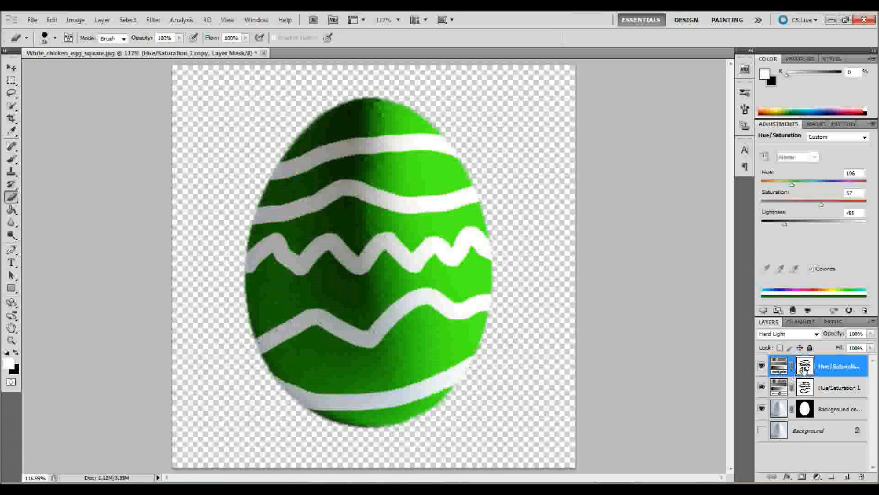
Delete the layer mask from the copied Hue/Saturation layer so the stripes turn pale green.
right_click(803, 370)
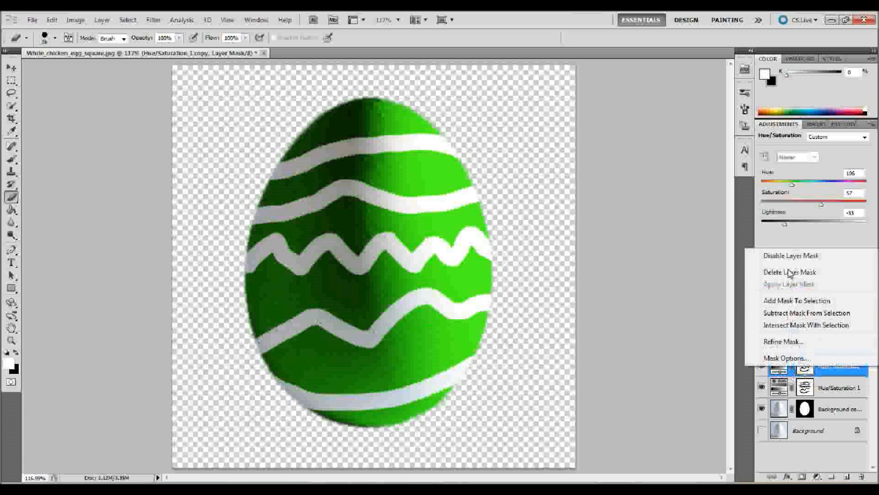
left_click(852, 373)
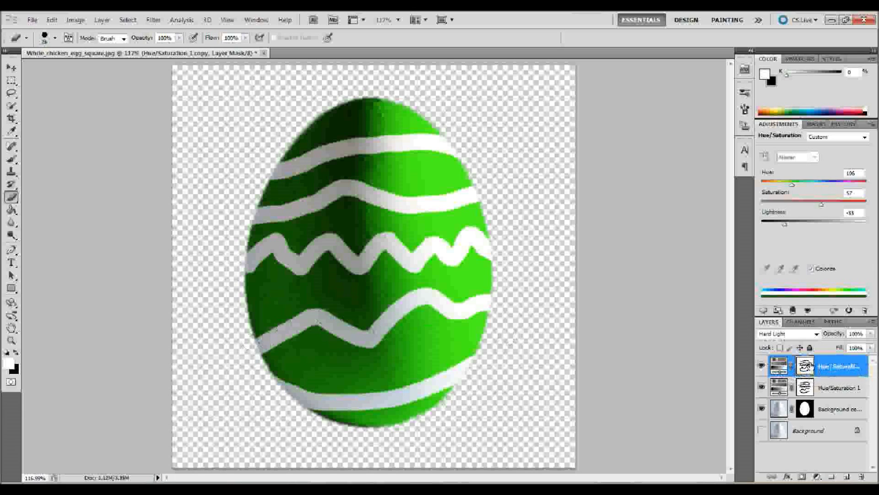
right_click(809, 365)
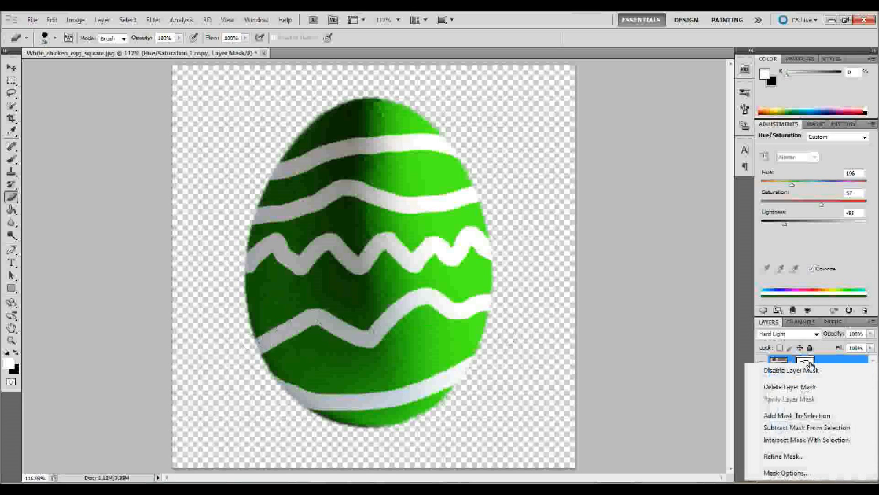
left_click(798, 390)
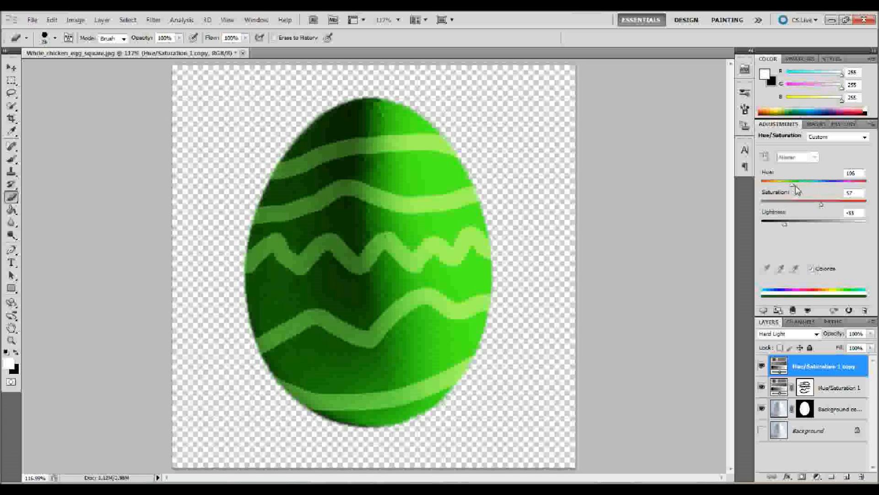
Raise the copied layer's Hue from 106 to about 185, turning the stripes turquoise.
left_click_drag(792, 185, 812, 186)
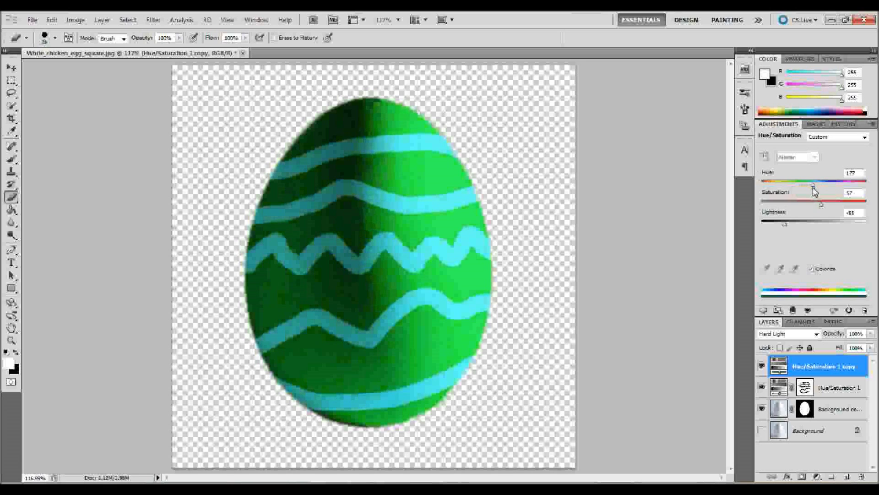
left_click_drag(813, 187, 816, 188)
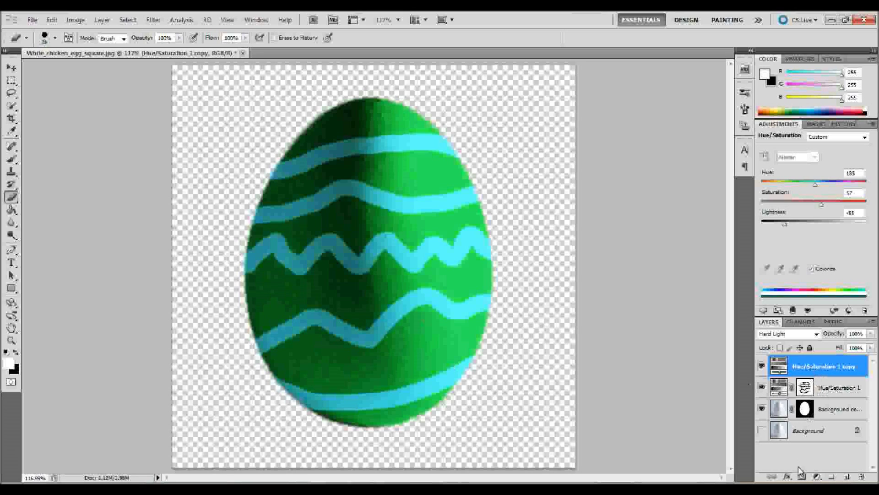
Add a layer mask to the copied layer and set a 0% hardness brush at size 118.
left_click(801, 478)
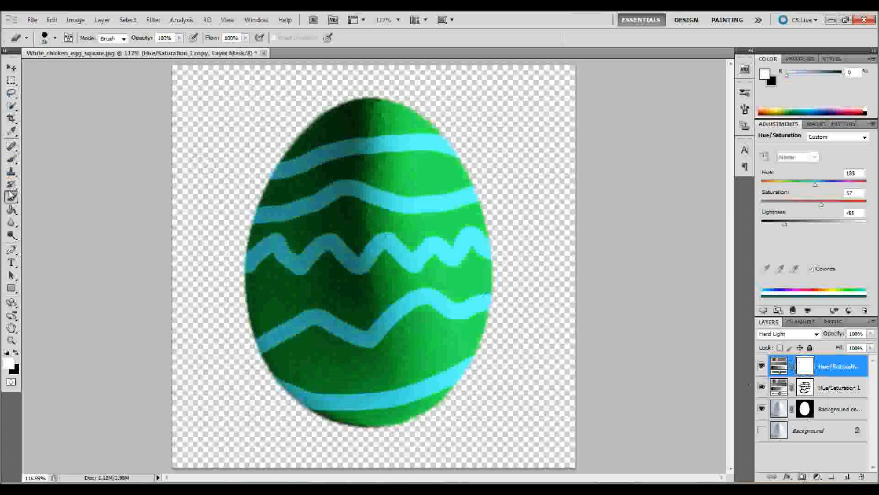
left_click(55, 38)
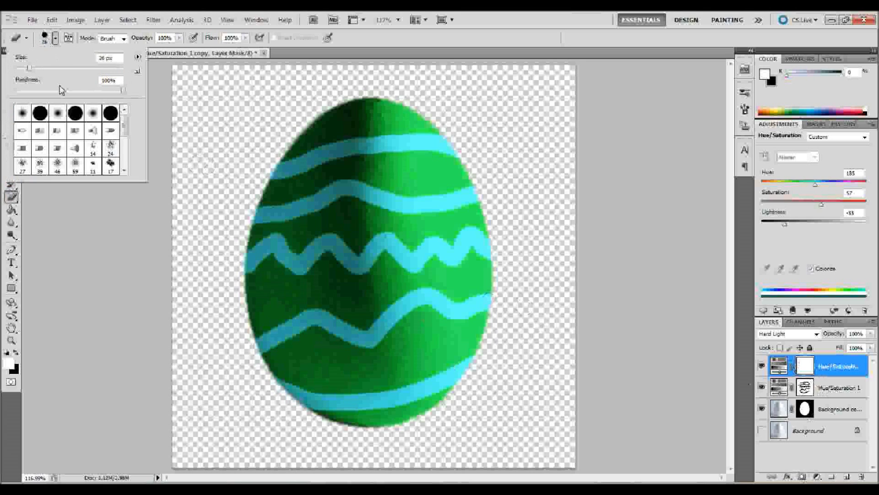
left_click_drag(56, 94, 18, 91)
left_click(202, 97)
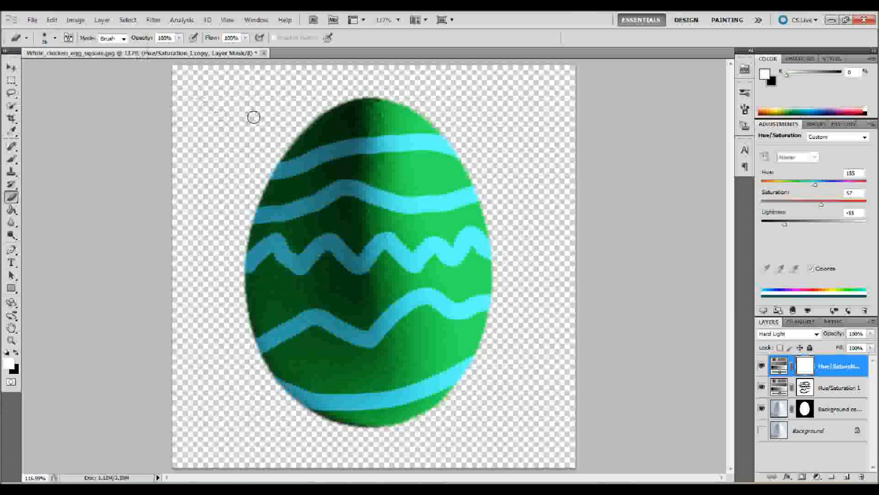
left_click(55, 38)
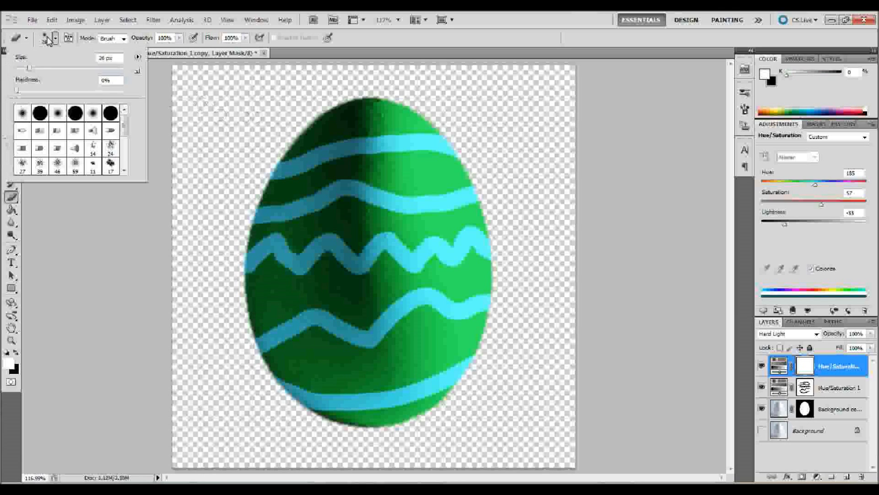
left_click_drag(49, 68, 76, 73)
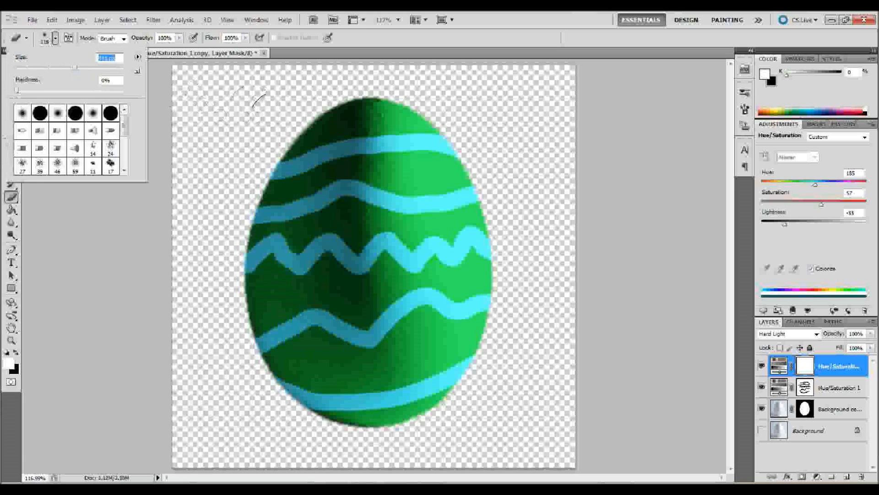
left_click(282, 114)
Paint black softly over the egg's top, bottom edge and lower band to lighten them.
mouse_move(387, 115)
left_mouse_down()
mouse_move(412, 114)
mouse_move(273, 139)
left_mouse_up()
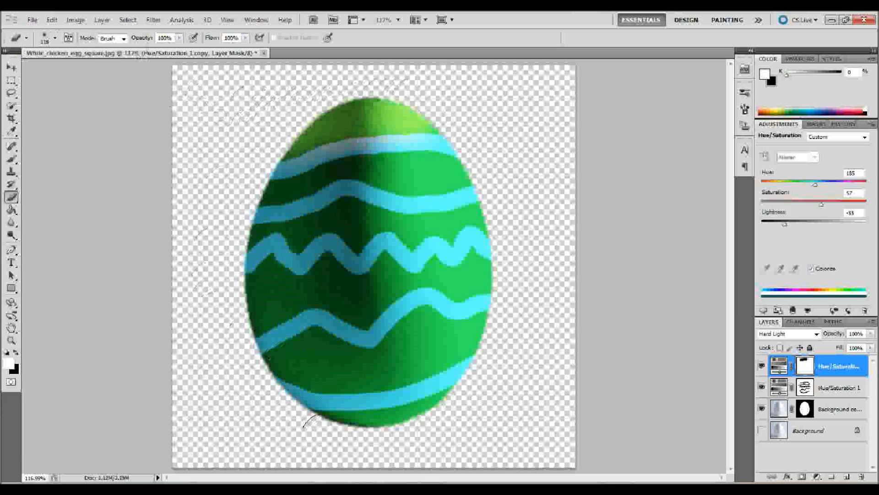
mouse_move(316, 426)
left_mouse_down()
mouse_move(358, 416)
mouse_move(378, 423)
mouse_move(434, 402)
mouse_move(273, 429)
left_mouse_up()
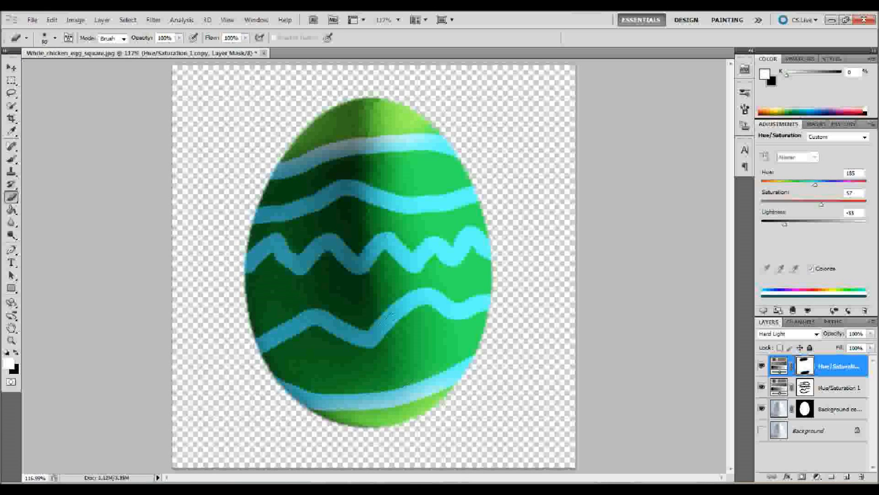
mouse_move(402, 348)
left_mouse_down()
mouse_move(394, 352)
mouse_move(422, 315)
mouse_move(451, 329)
mouse_move(479, 323)
mouse_move(408, 362)
mouse_move(456, 338)
mouse_move(429, 355)
mouse_move(441, 327)
left_mouse_up()
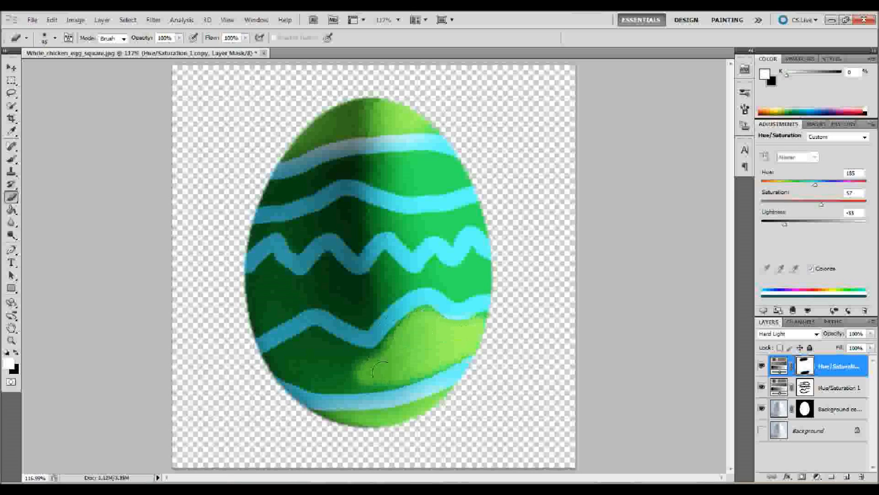
mouse_move(414, 361)
left_mouse_down()
mouse_move(444, 353)
mouse_move(396, 375)
mouse_move(352, 378)
left_mouse_up()
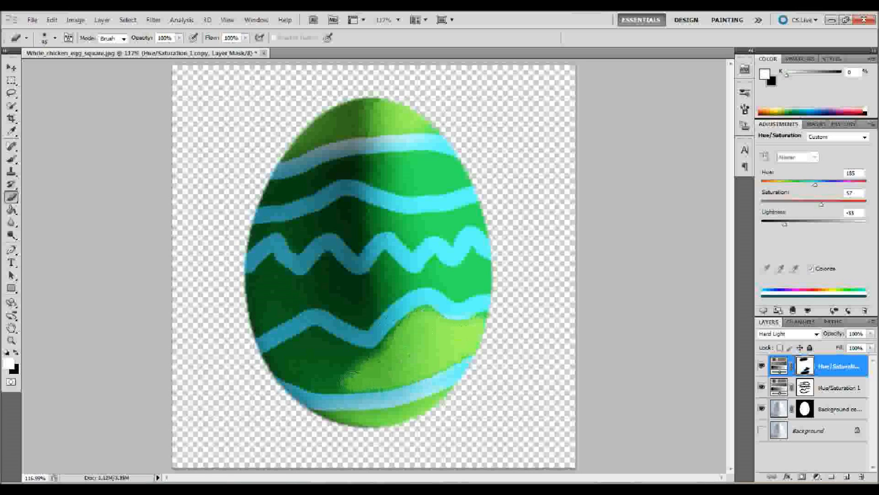
Soft-paint black over the dark green bands between the stripes, from lower left through the middle and top.
left_click(301, 374, "shift")
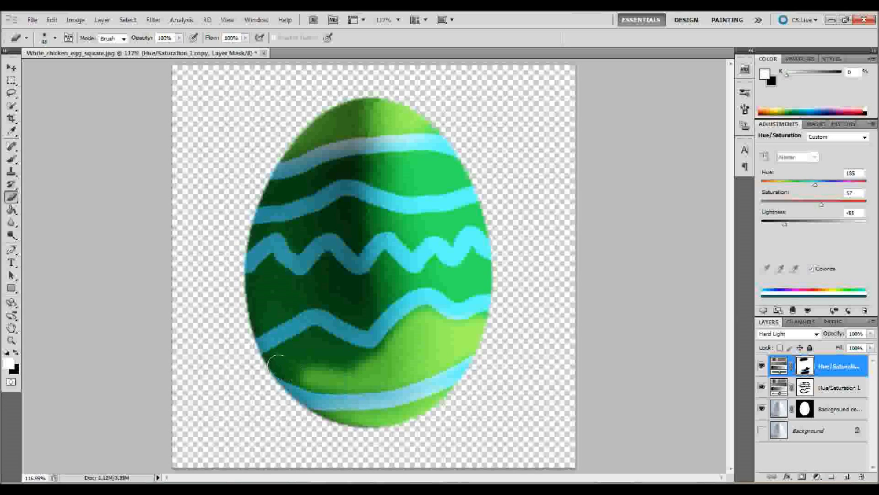
mouse_move(279, 365)
left_mouse_down()
mouse_move(325, 382)
mouse_move(355, 378)
mouse_move(269, 360)
mouse_move(310, 337)
mouse_move(361, 356)
mouse_move(319, 352)
mouse_move(394, 365)
mouse_move(383, 357)
mouse_move(402, 333)
mouse_move(375, 354)
left_mouse_up()
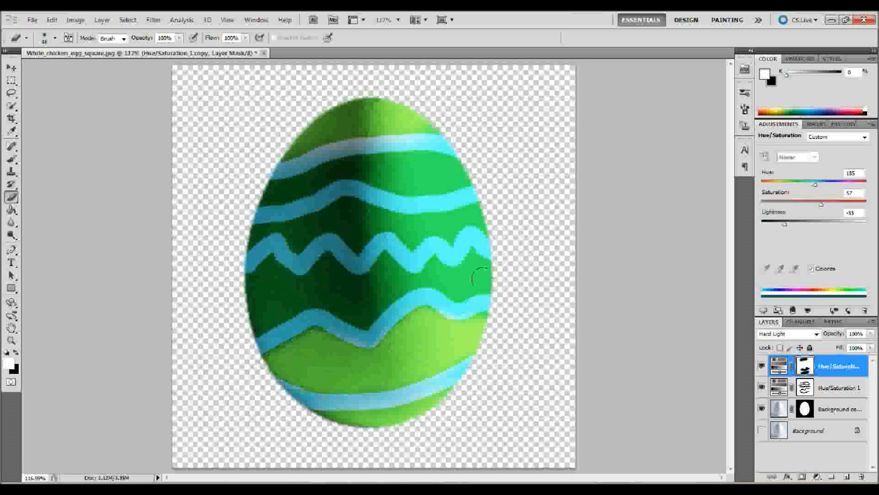
mouse_move(481, 277)
left_mouse_down()
mouse_move(302, 288)
mouse_move(236, 302)
mouse_move(275, 281)
mouse_move(353, 275)
mouse_move(327, 276)
left_mouse_up()
left_click_drag(286, 227, 343, 219)
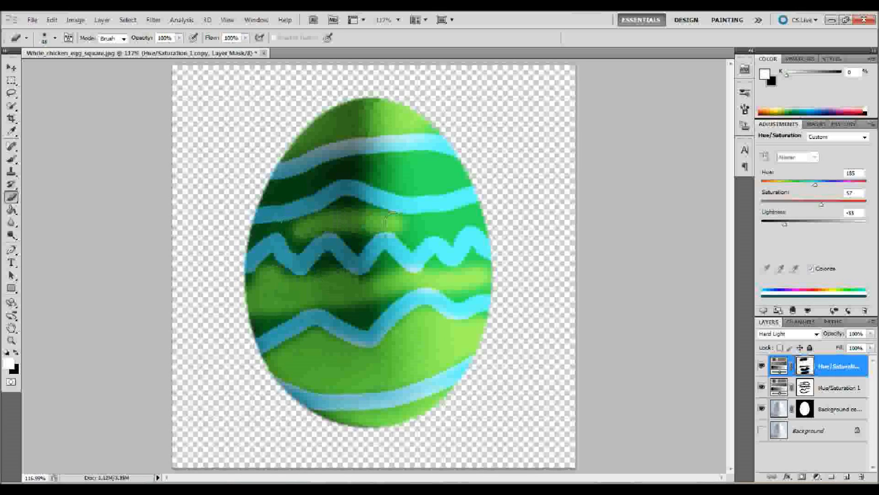
mouse_move(391, 220)
left_mouse_down()
mouse_move(449, 225)
mouse_move(492, 196)
left_mouse_up()
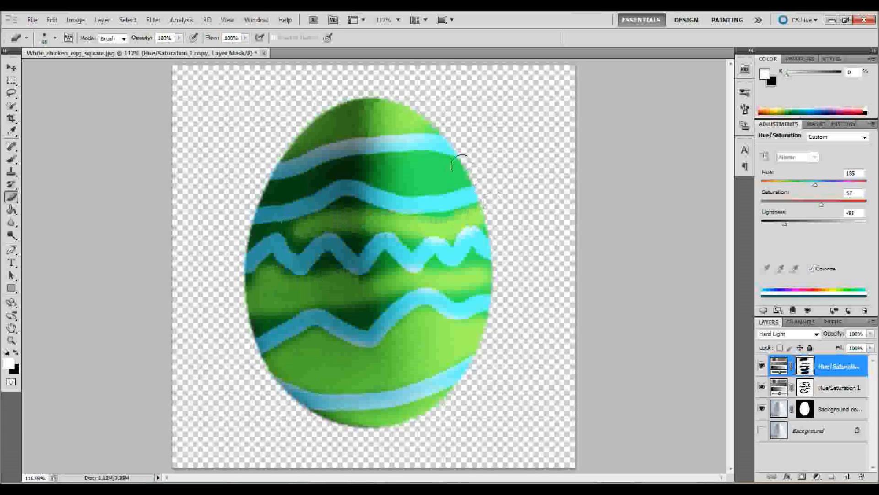
mouse_move(460, 163)
left_mouse_down()
mouse_move(332, 165)
mouse_move(263, 193)
mouse_move(335, 163)
mouse_move(360, 169)
mouse_move(432, 162)
mouse_move(457, 171)
mouse_move(305, 180)
mouse_move(244, 199)
mouse_move(251, 232)
left_mouse_up()
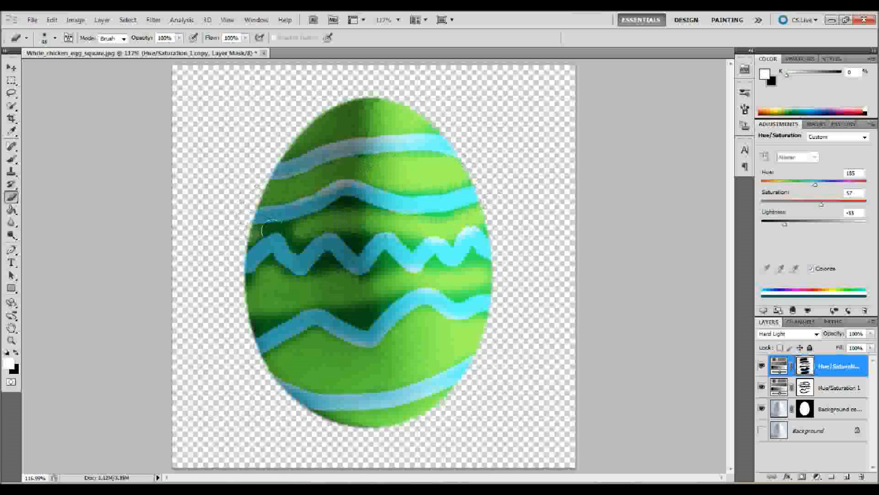
mouse_move(266, 229)
left_mouse_down()
mouse_move(286, 226)
mouse_move(249, 229)
mouse_move(279, 229)
mouse_move(364, 208)
left_mouse_up()
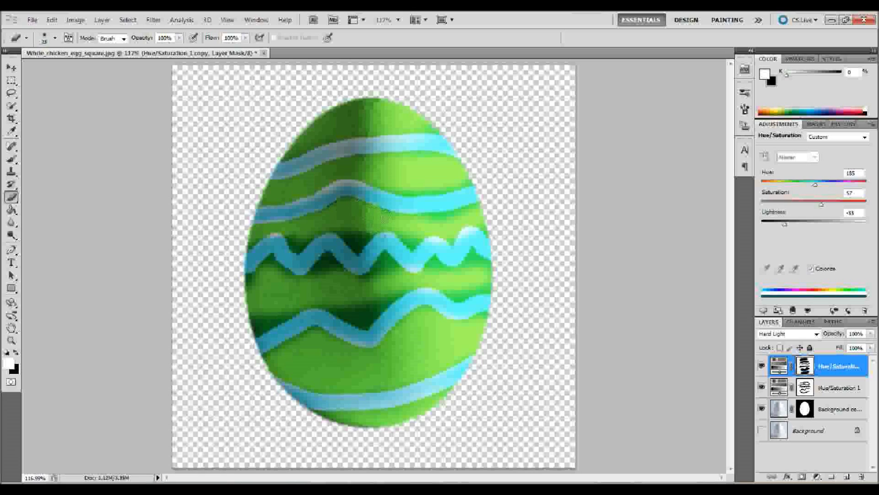
mouse_move(386, 216)
left_mouse_down()
mouse_move(458, 222)
mouse_move(483, 211)
mouse_move(478, 180)
mouse_move(394, 186)
mouse_move(472, 179)
left_mouse_up()
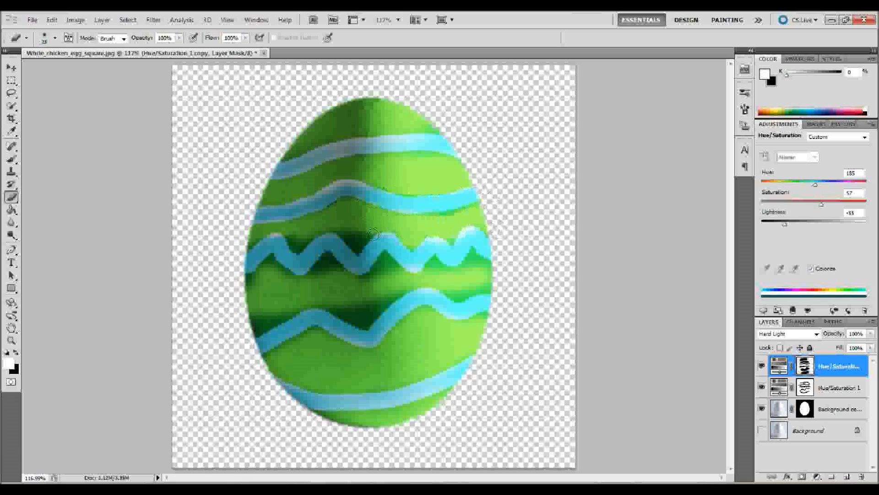
mouse_move(369, 233)
left_mouse_down()
mouse_move(343, 231)
mouse_move(360, 231)
mouse_move(333, 227)
mouse_move(298, 246)
mouse_move(291, 233)
mouse_move(256, 235)
mouse_move(231, 255)
mouse_move(241, 289)
mouse_move(261, 271)
left_mouse_up()
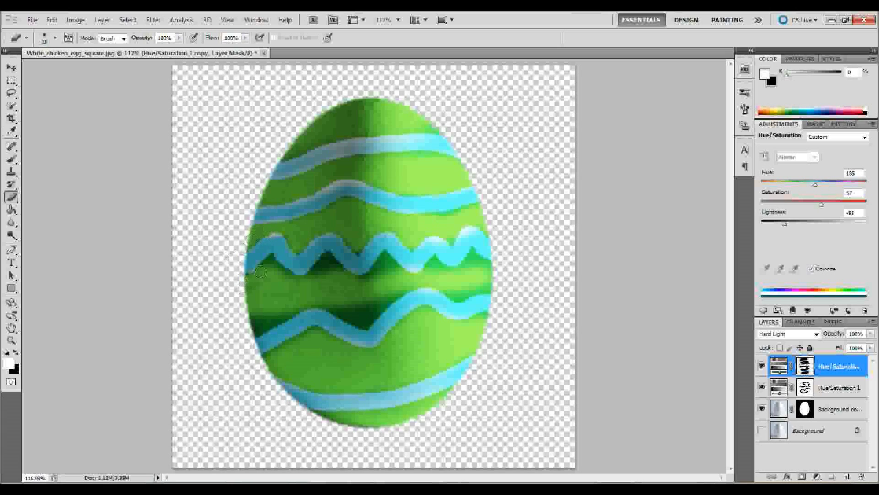